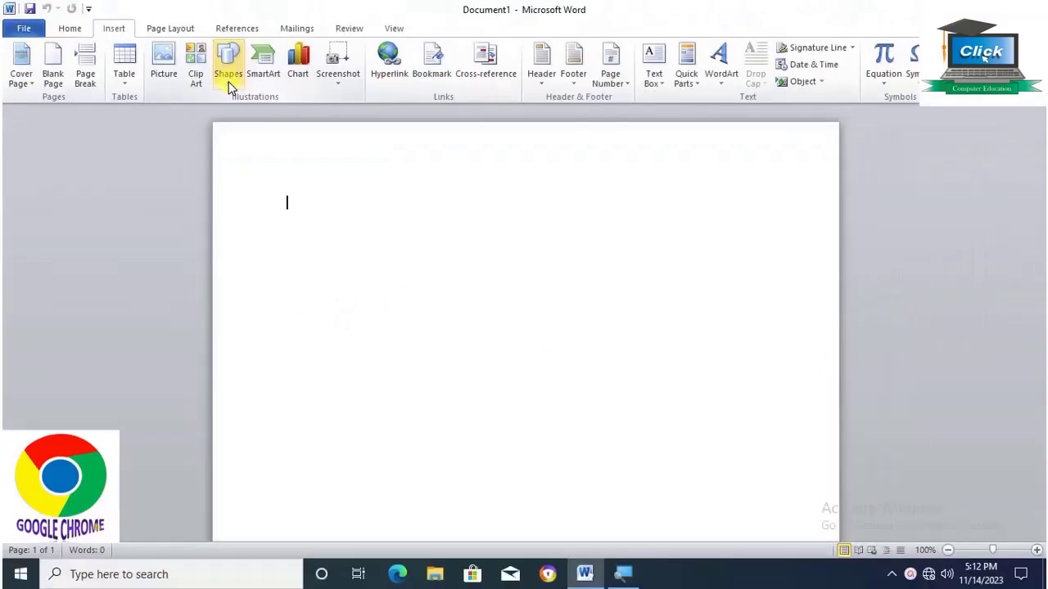
Draw a large blue circle on the page with the Oval shape
{"action": "left_click", "coordinate": [230, 85]}
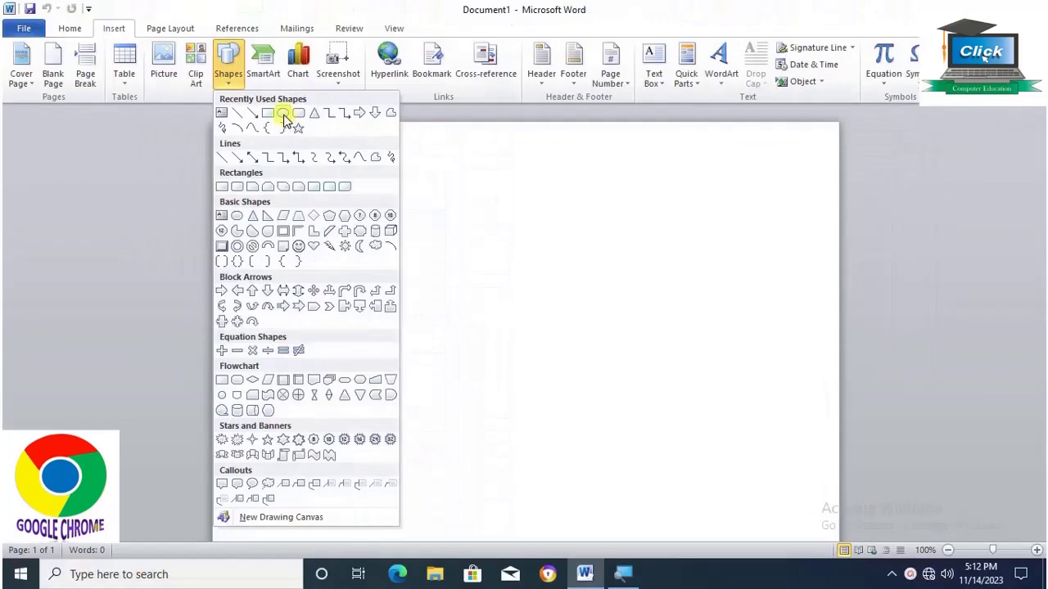
{"action": "left_click", "coordinate": [283, 114]}
{"action": "left_click_drag", "start_coordinate": [350, 200], "coordinate": [546, 392]}
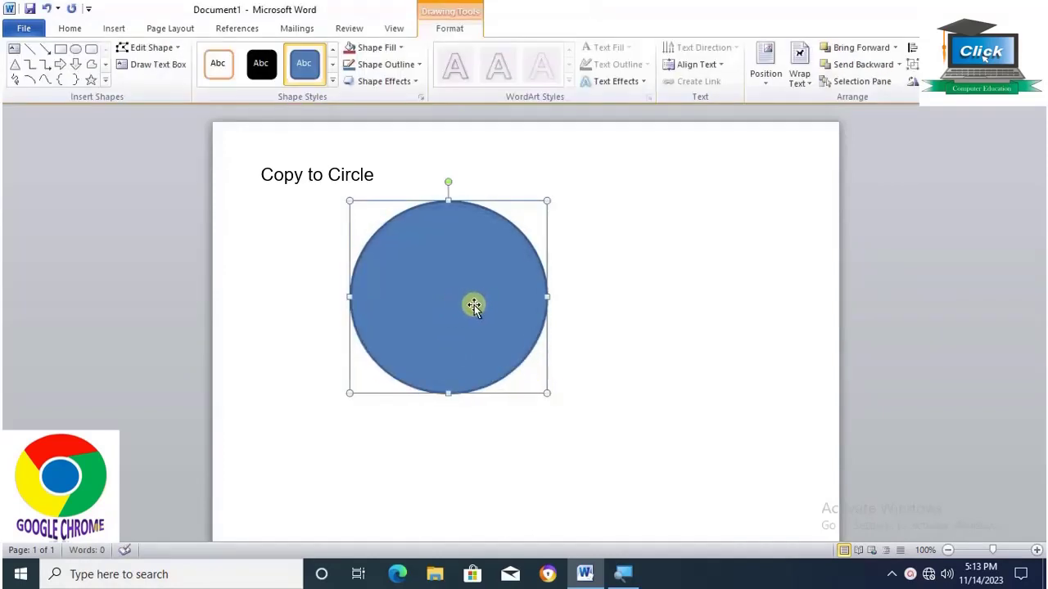
Duplicate the circle, shrink the copy and centre it inside the big circle
{"action": "left_click_drag", "start_coordinate": [475, 305], "coordinate": [487, 317]}
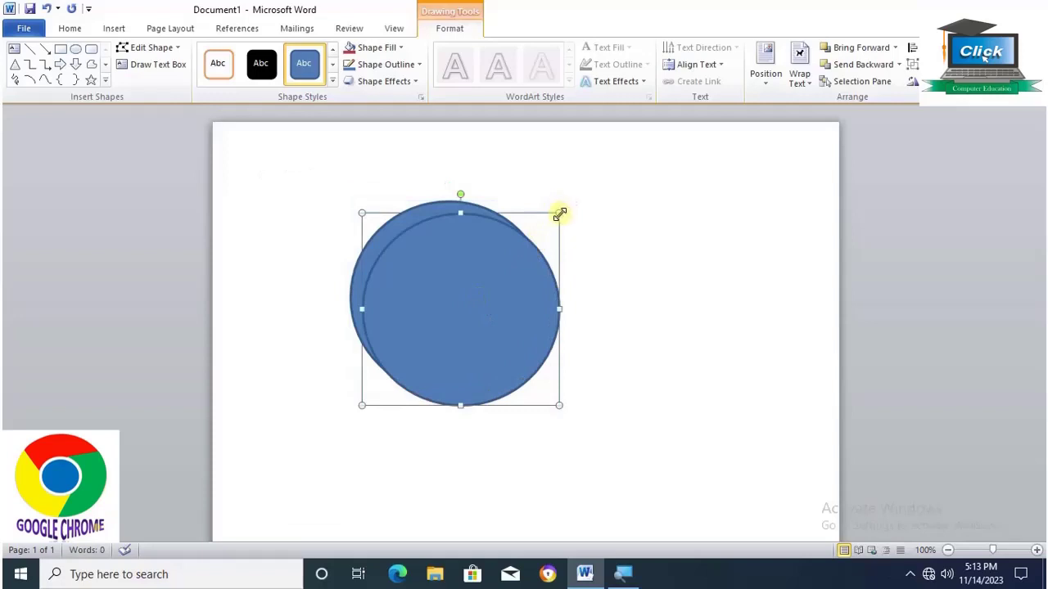
{"action": "left_click_drag", "start_coordinate": [559, 213], "coordinate": [422, 346]}
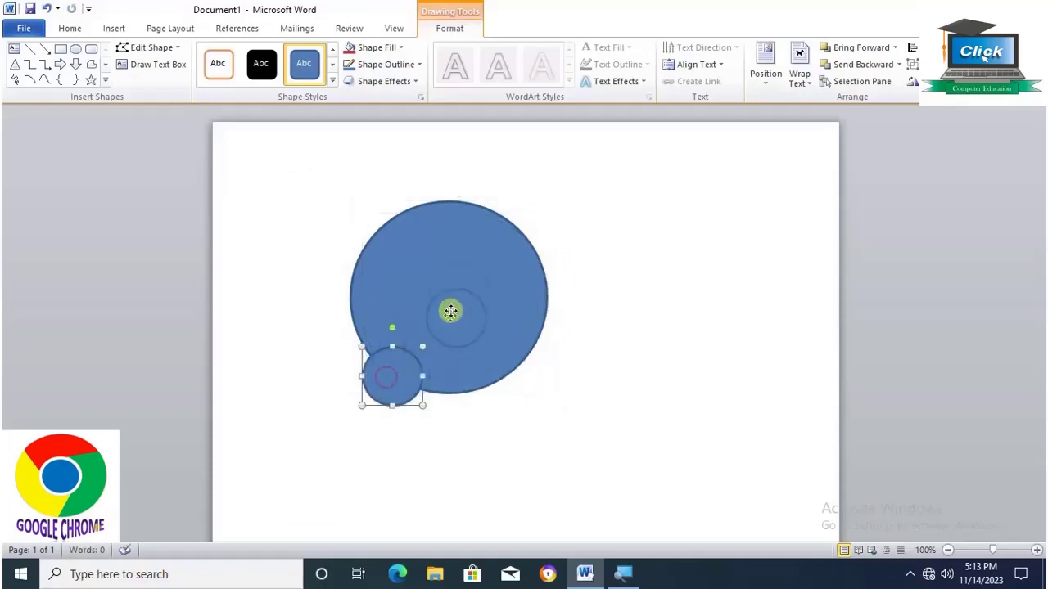
{"action": "mouse_move", "coordinate": [450, 311]}
{"action": "left_mouse_down"}
{"action": "mouse_move", "coordinate": [436, 296]}
{"action": "mouse_move", "coordinate": [486, 251]}
{"action": "left_mouse_up"}
{"action": "left_click_drag", "start_coordinate": [463, 295], "coordinate": [492, 341]}
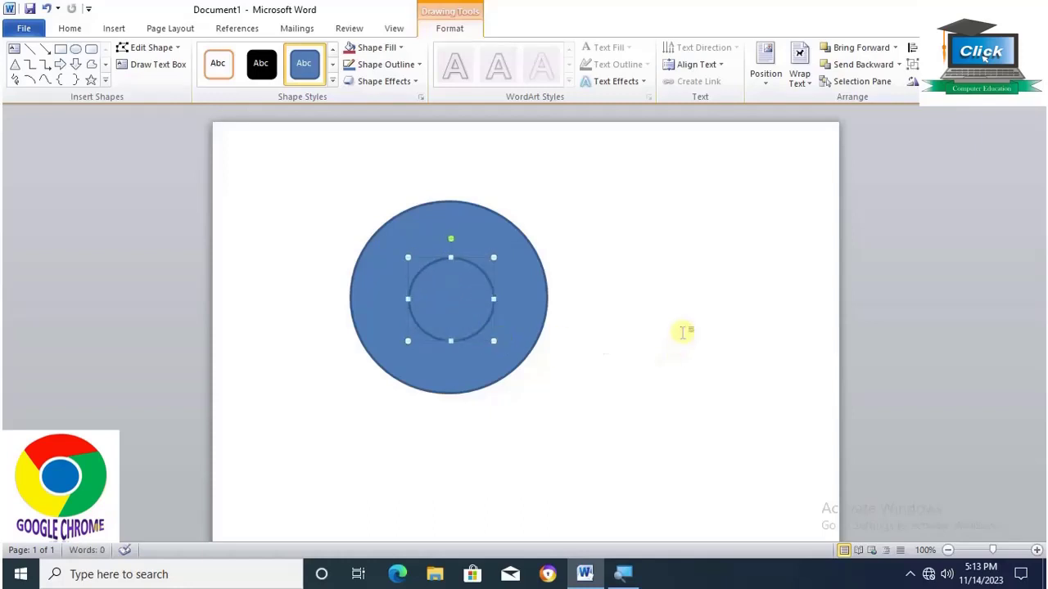
{"action": "key", "text": "Left"}
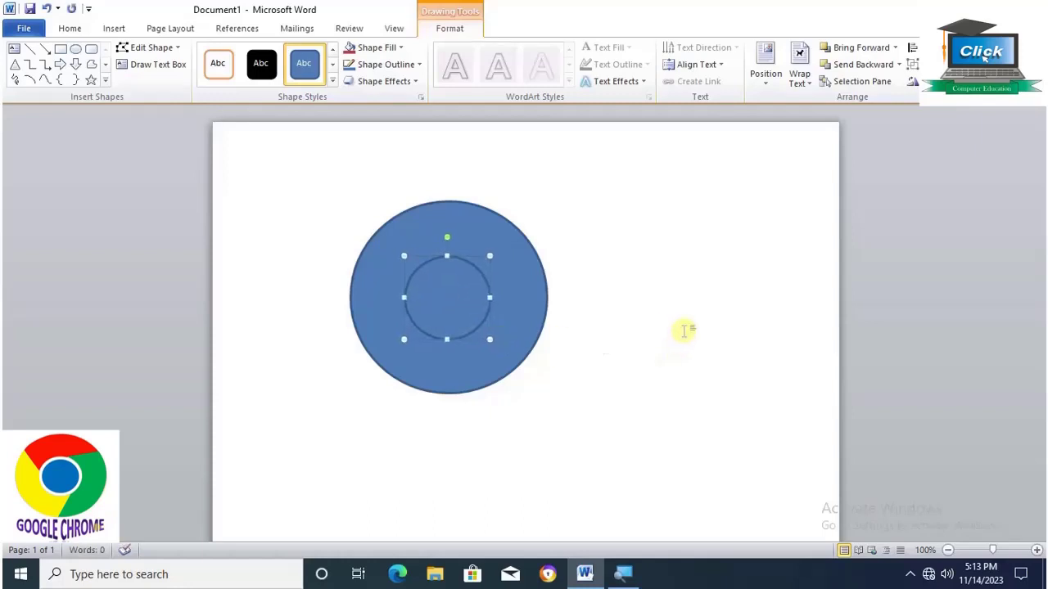
{"action": "left_click", "coordinate": [670, 334]}
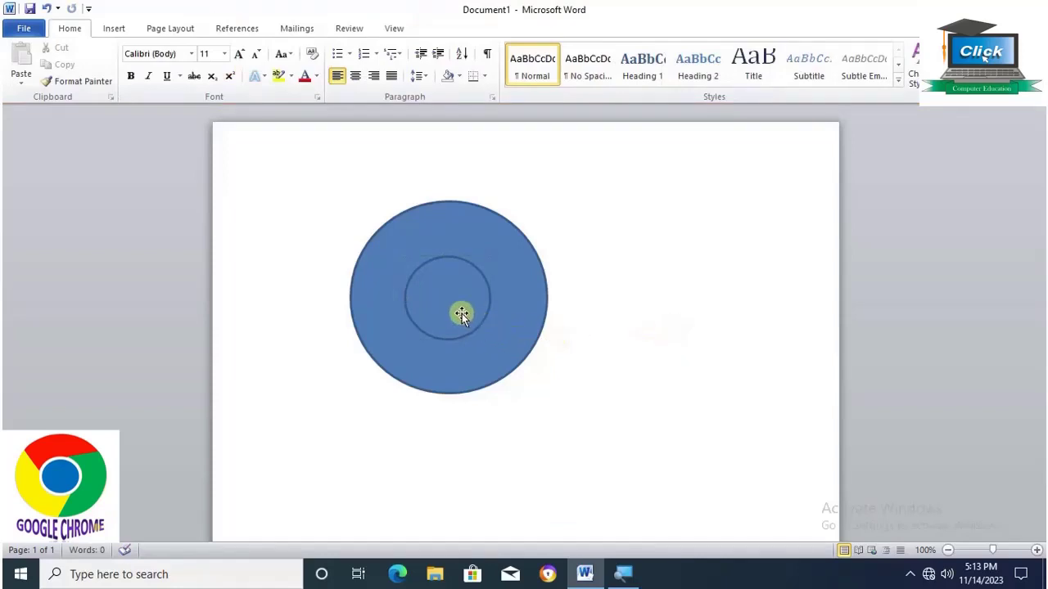
Give the inner circle a white outline with a 6 pt weight
{"action": "left_click", "coordinate": [461, 315]}
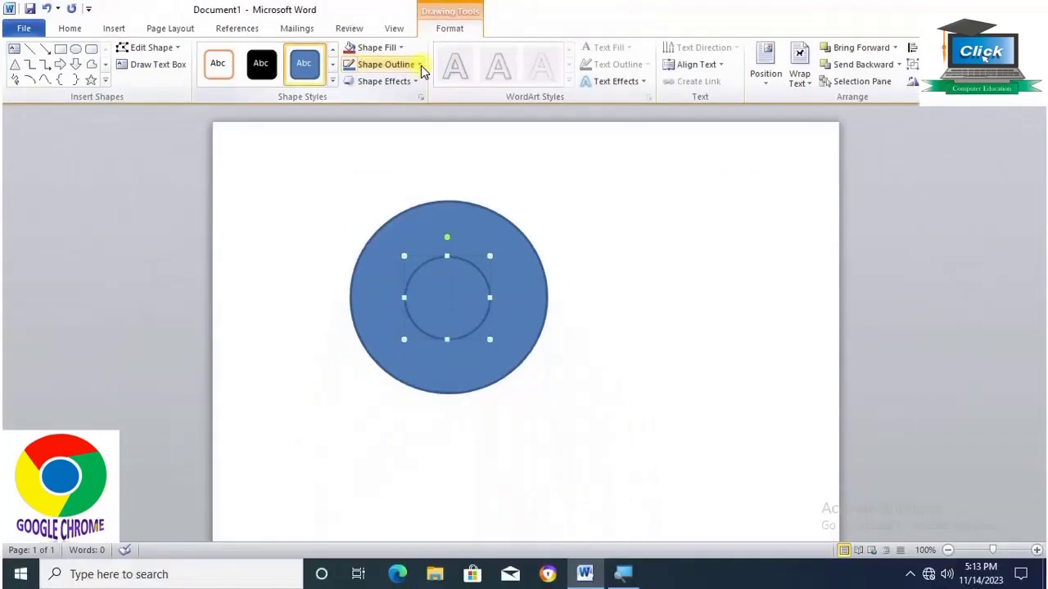
{"action": "left_click", "coordinate": [420, 66]}
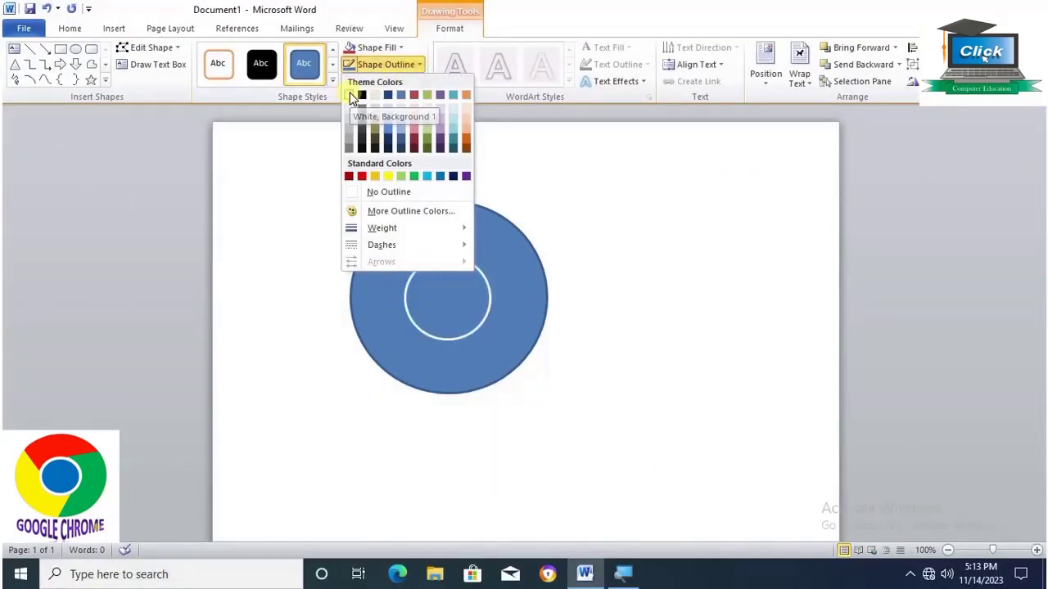
{"action": "left_click", "coordinate": [350, 96]}
{"action": "left_click", "coordinate": [420, 65]}
{"action": "mouse_move", "coordinate": [382, 228]}
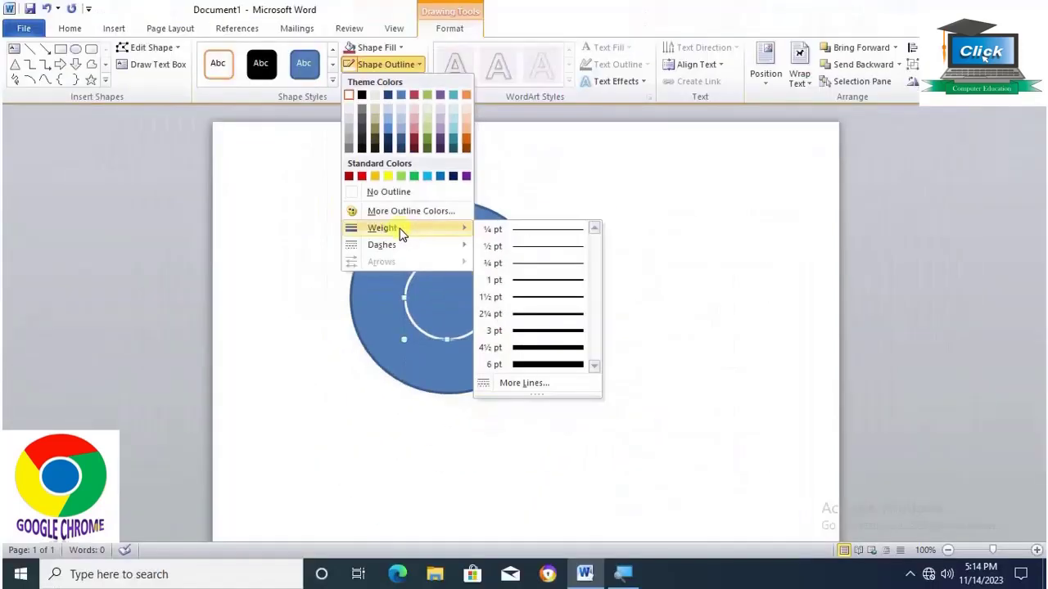
{"action": "left_click", "coordinate": [540, 370]}
{"action": "left_click", "coordinate": [615, 341]}
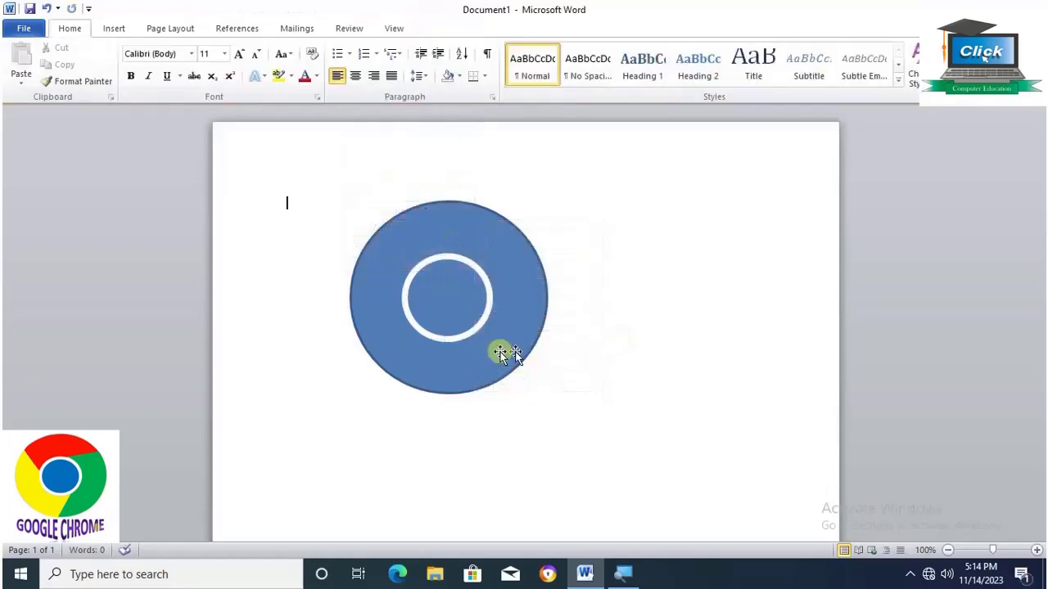
{"action": "left_click", "coordinate": [450, 307]}
Fill the inner circle with bright blue
{"action": "double_click", "coordinate": [450, 307]}
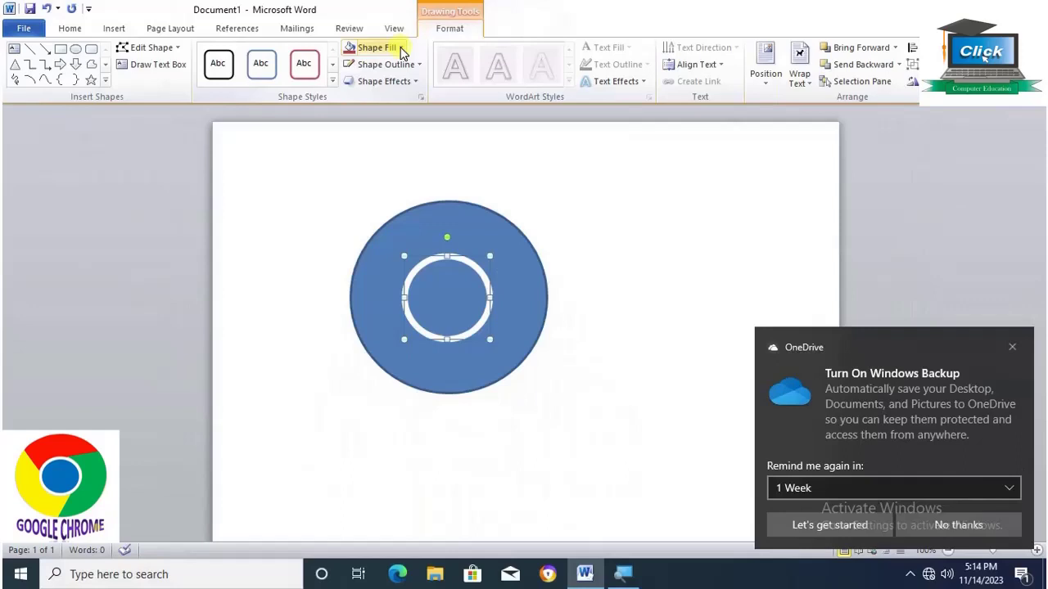
{"action": "left_click", "coordinate": [401, 50]}
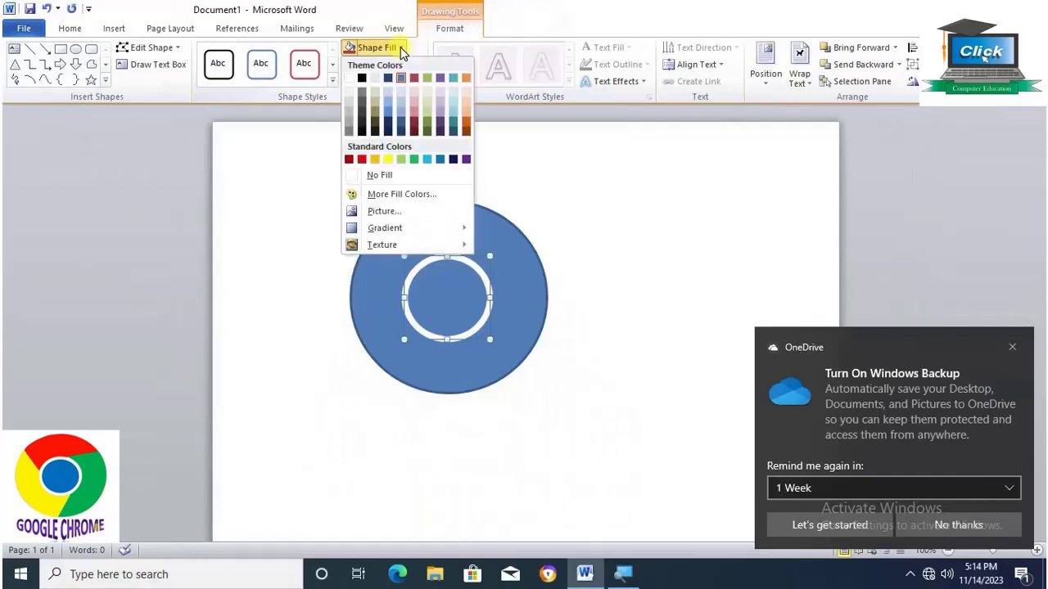
{"action": "left_click", "coordinate": [441, 160]}
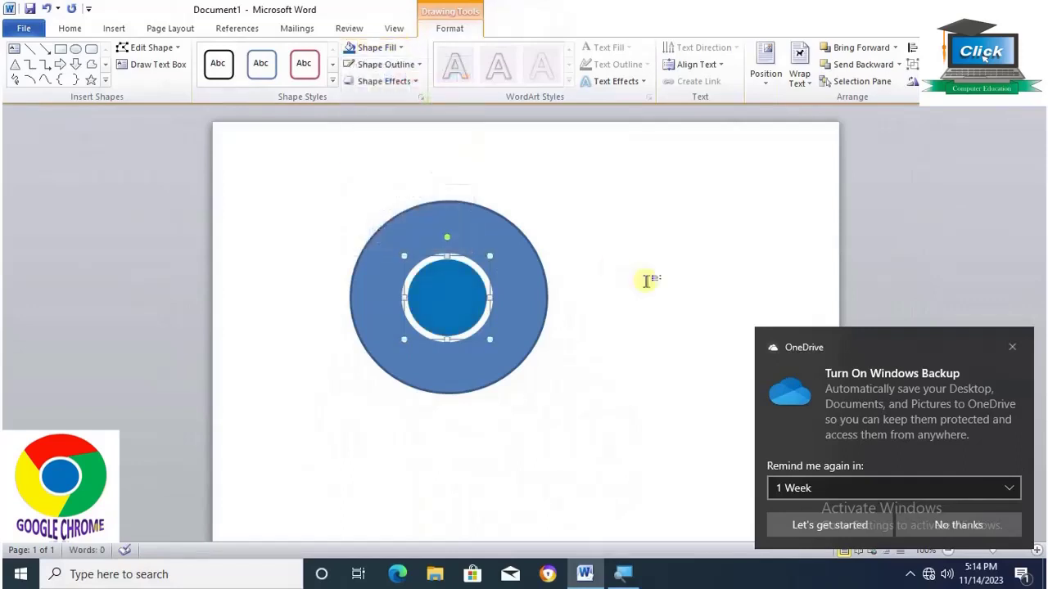
{"action": "left_click", "coordinate": [649, 281]}
{"action": "left_click", "coordinate": [1013, 349]}
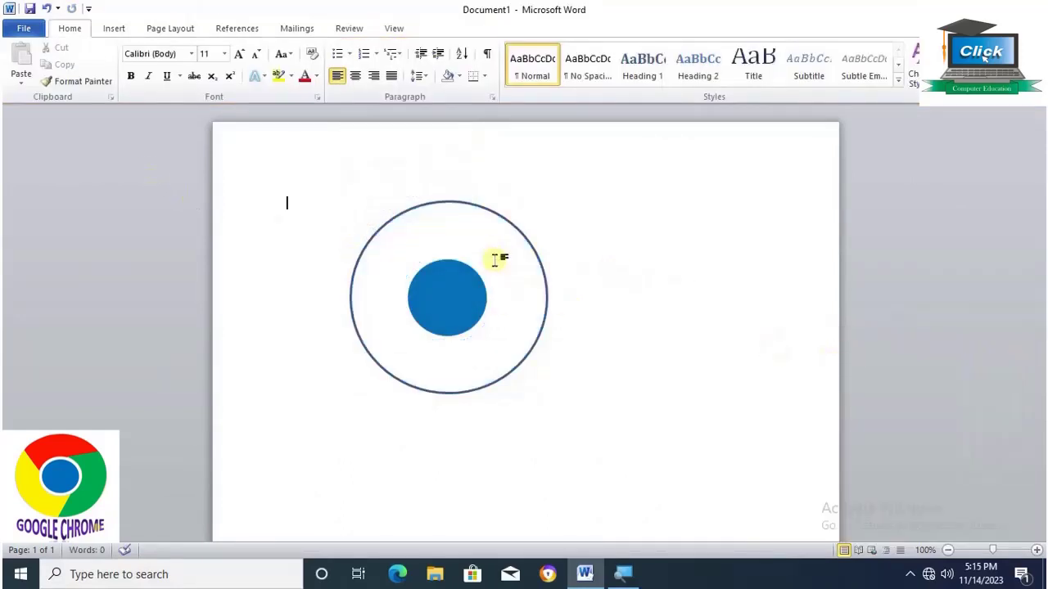
Fill the outer circle with a light tan theme colour
{"action": "left_click", "coordinate": [491, 209]}
{"action": "left_click", "coordinate": [375, 46]}
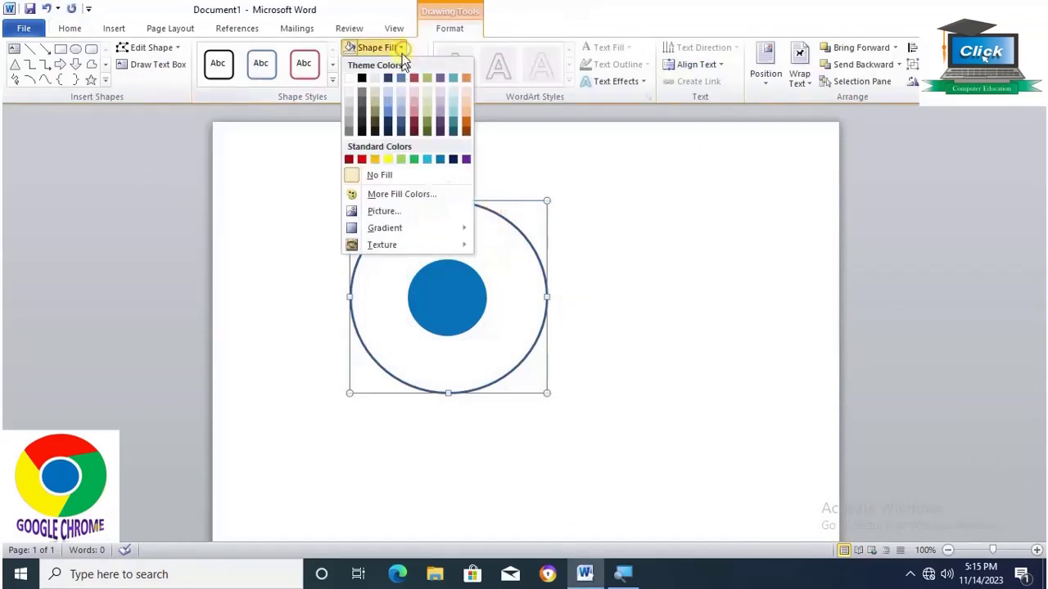
{"action": "left_click", "coordinate": [378, 96]}
{"action": "left_click", "coordinate": [613, 203]}
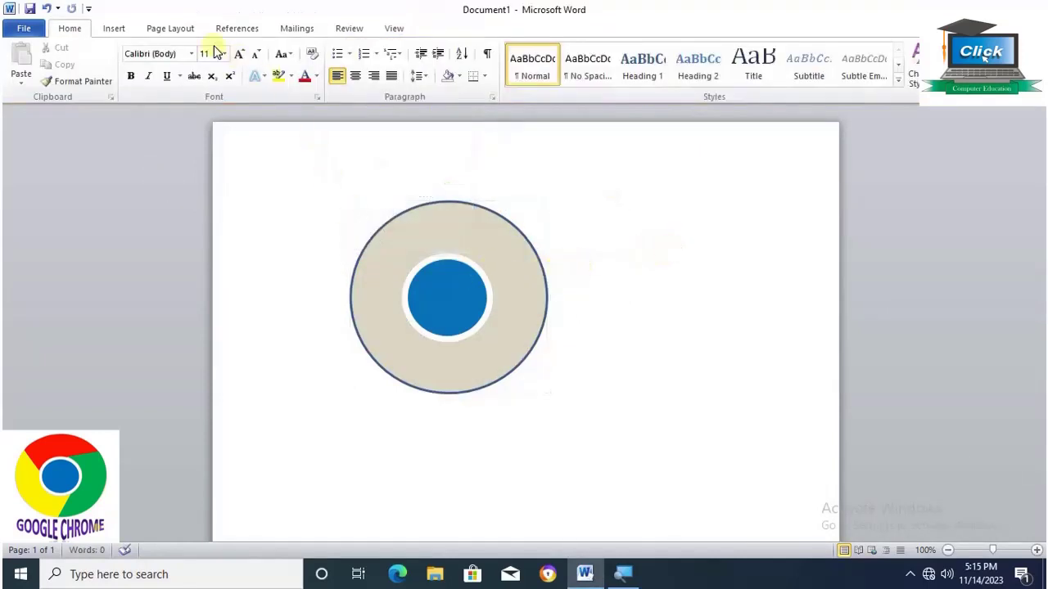
{"action": "left_click", "coordinate": [114, 28]}
{"action": "left_click", "coordinate": [229, 78]}
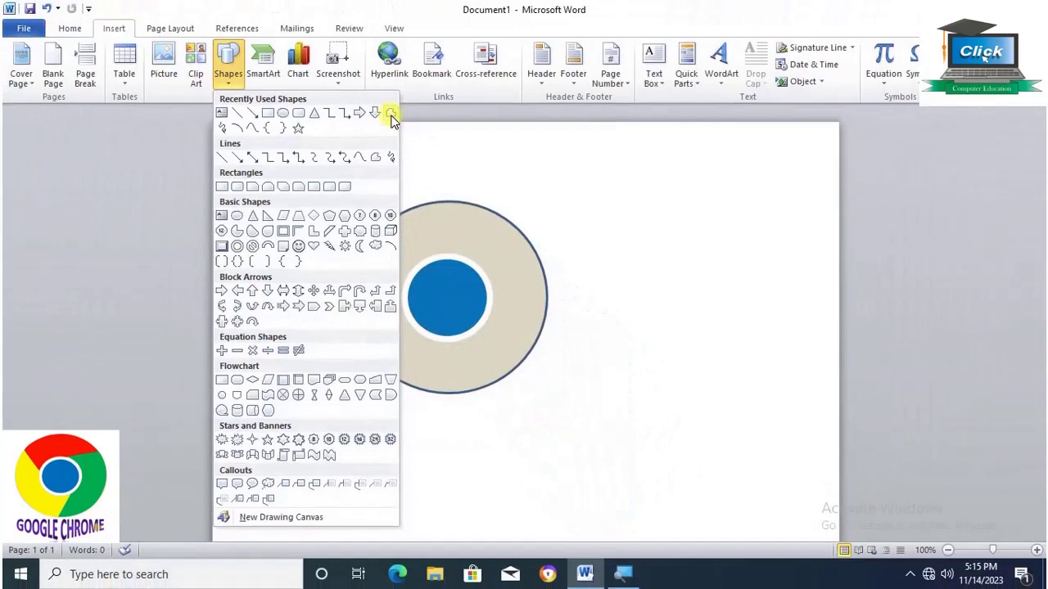
Draw a four-sided freeform over the top of the tan ring and zoom to 220%
{"action": "left_click", "coordinate": [391, 115]}
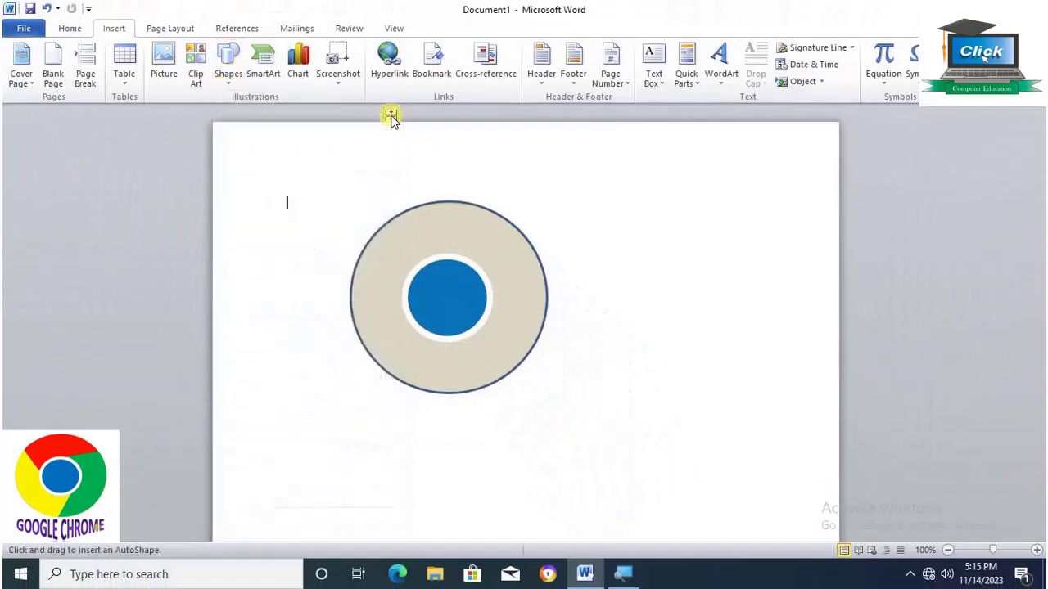
{"action": "left_click_drag", "start_coordinate": [372, 239], "coordinate": [391, 275]}
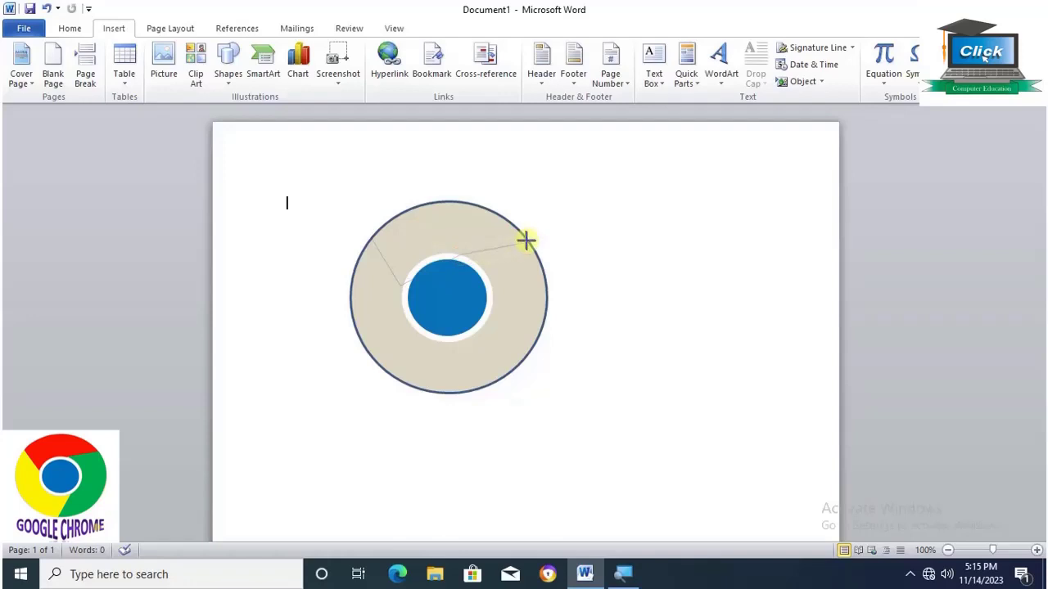
{"action": "left_click", "coordinate": [372, 238]}
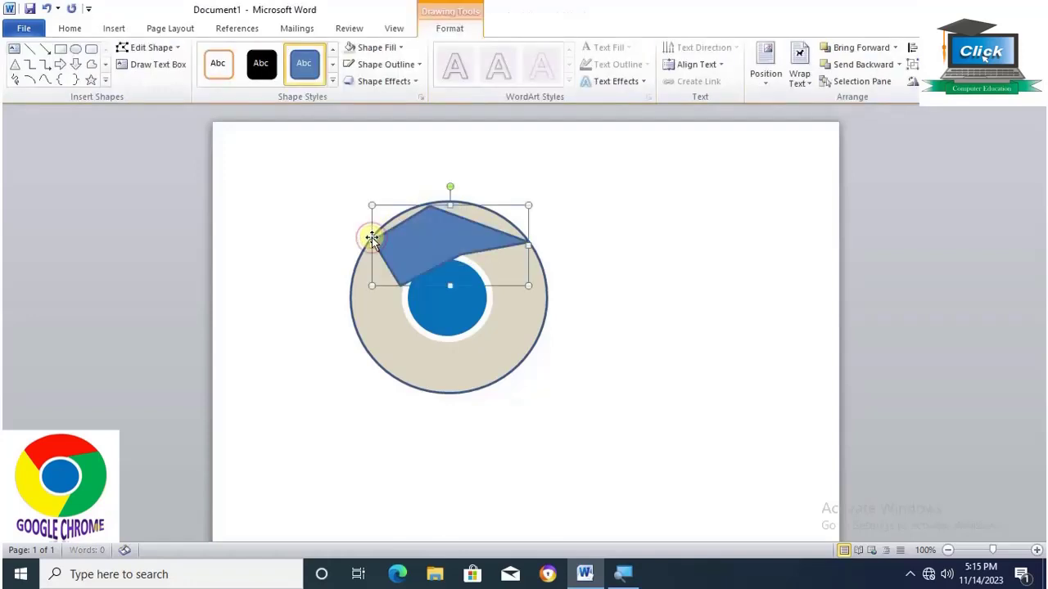
{"action": "left_click", "coordinate": [1008, 554]}
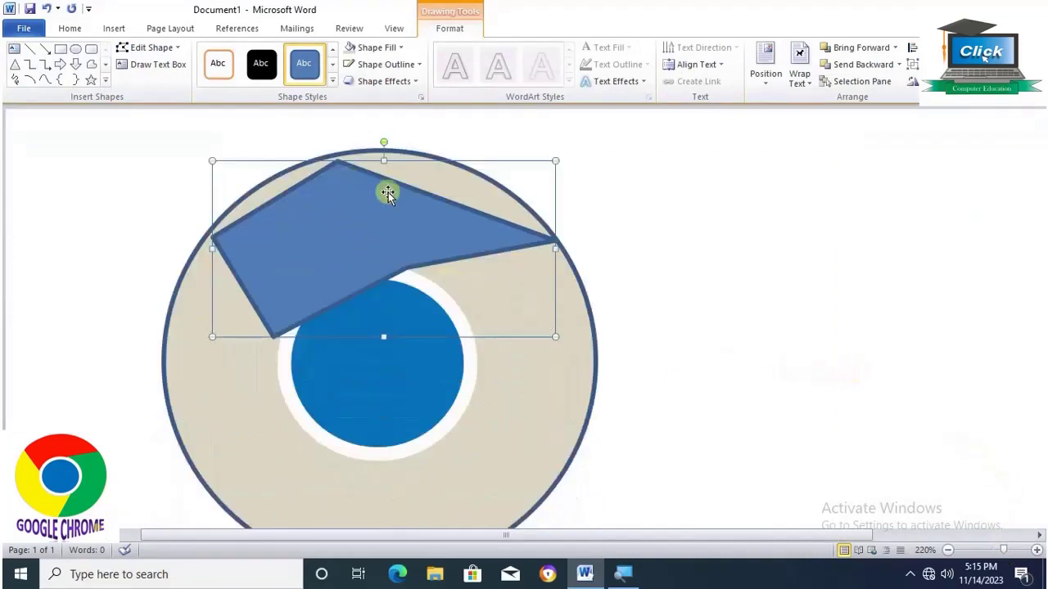
{"action": "left_click", "coordinate": [688, 249]}
{"action": "left_click", "coordinate": [338, 229]}
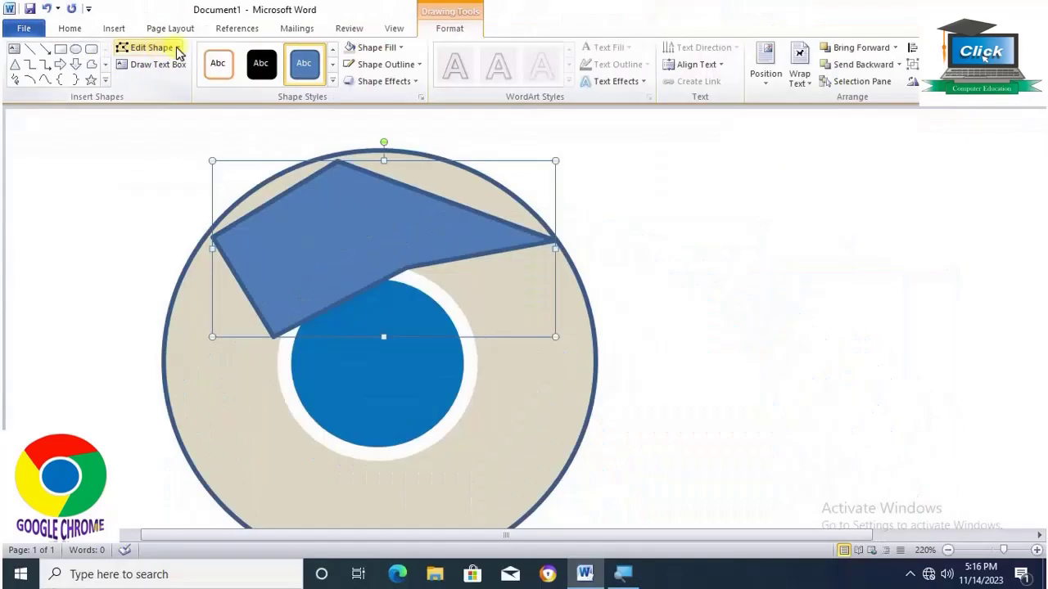
In Edit Points mode, curve the freeform's upper edges to follow the outer ring
{"action": "left_click", "coordinate": [176, 51]}
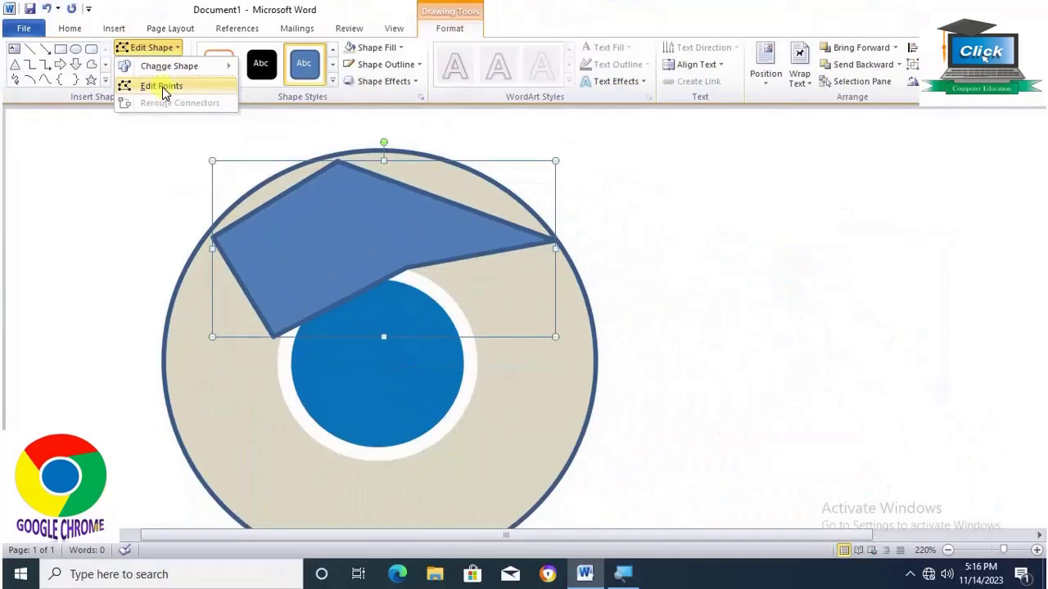
{"action": "left_click", "coordinate": [162, 87]}
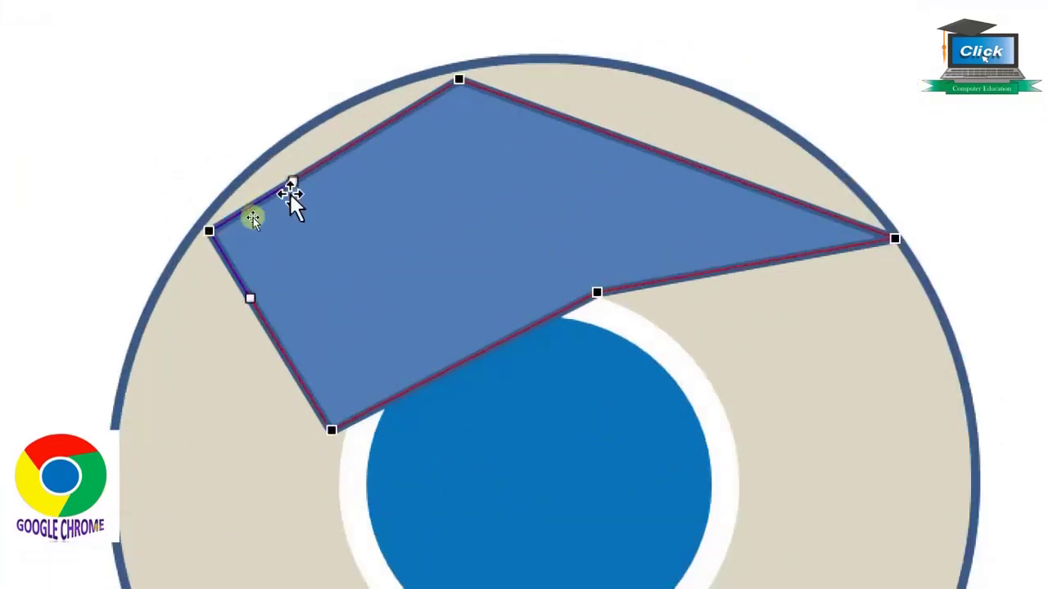
{"action": "left_click_drag", "start_coordinate": [291, 179], "coordinate": [248, 131]}
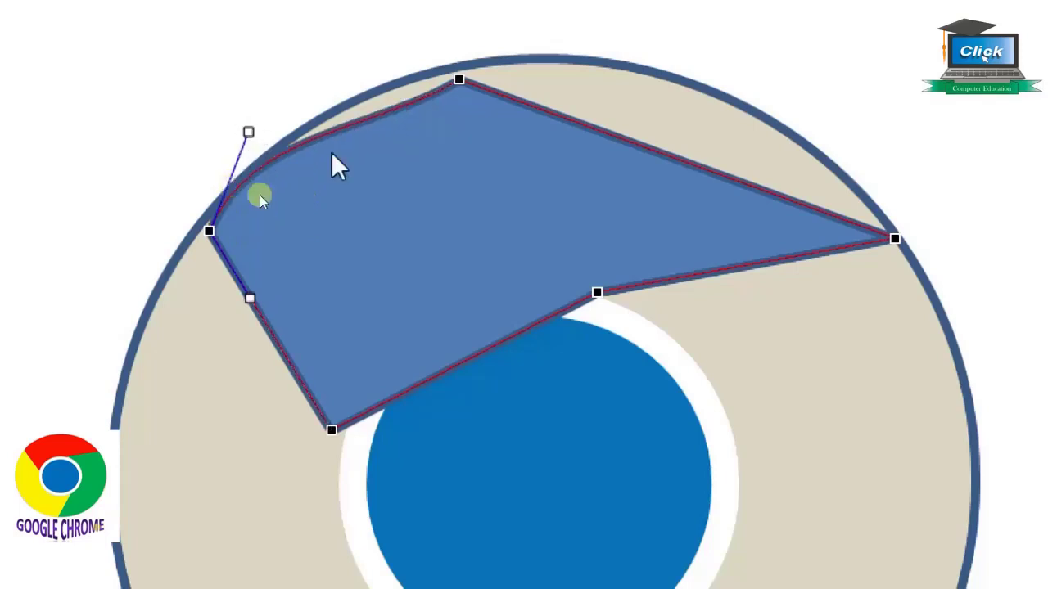
{"action": "left_click", "coordinate": [458, 79]}
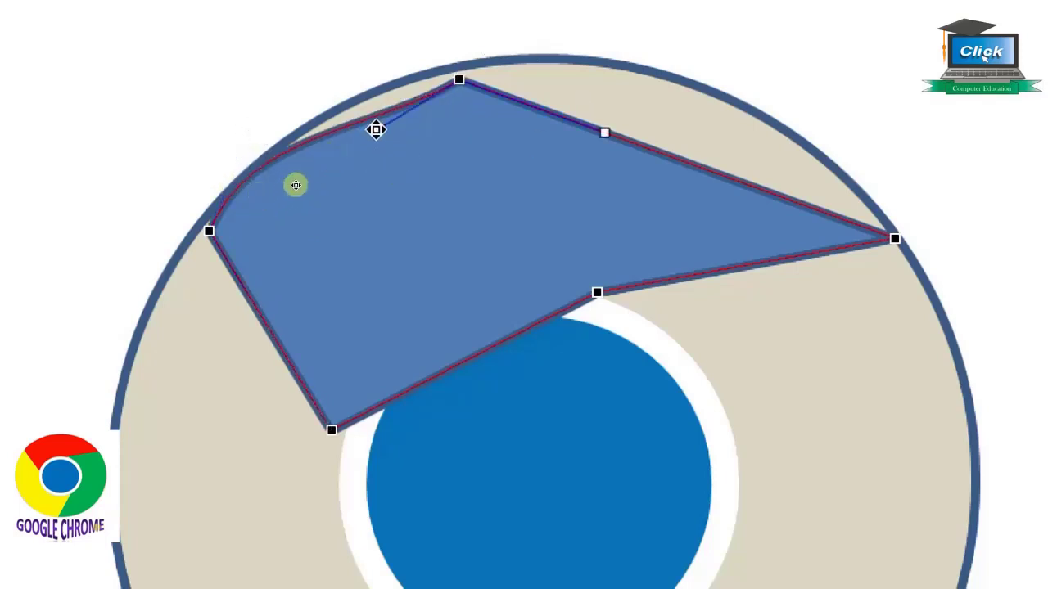
{"action": "mouse_move", "coordinate": [376, 130]}
{"action": "left_mouse_down"}
{"action": "mouse_move", "coordinate": [372, 84]}
{"action": "mouse_move", "coordinate": [418, 75]}
{"action": "left_mouse_up"}
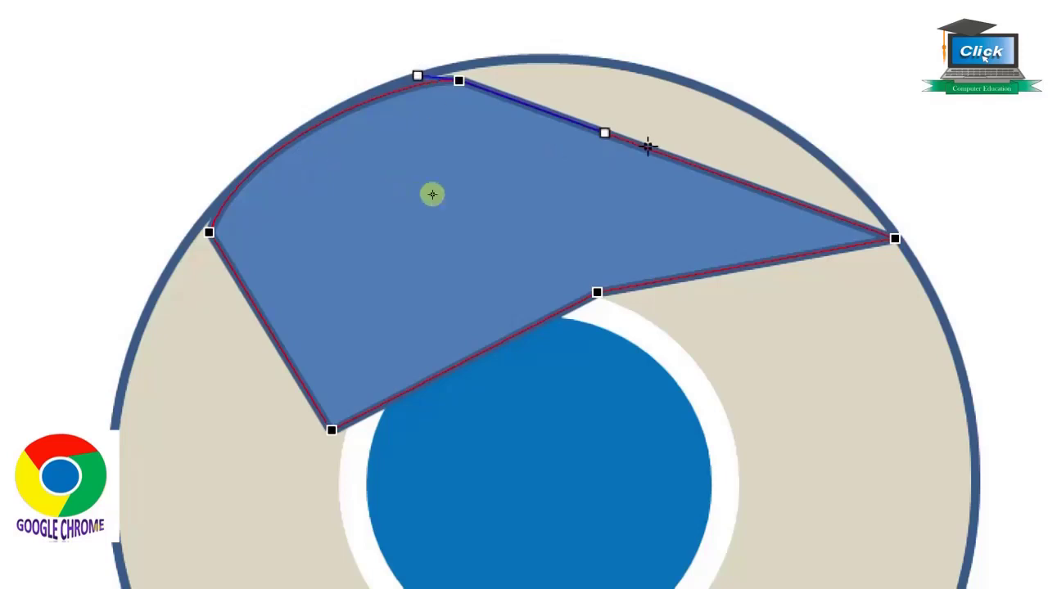
{"action": "left_click_drag", "start_coordinate": [599, 127], "coordinate": [625, 51]}
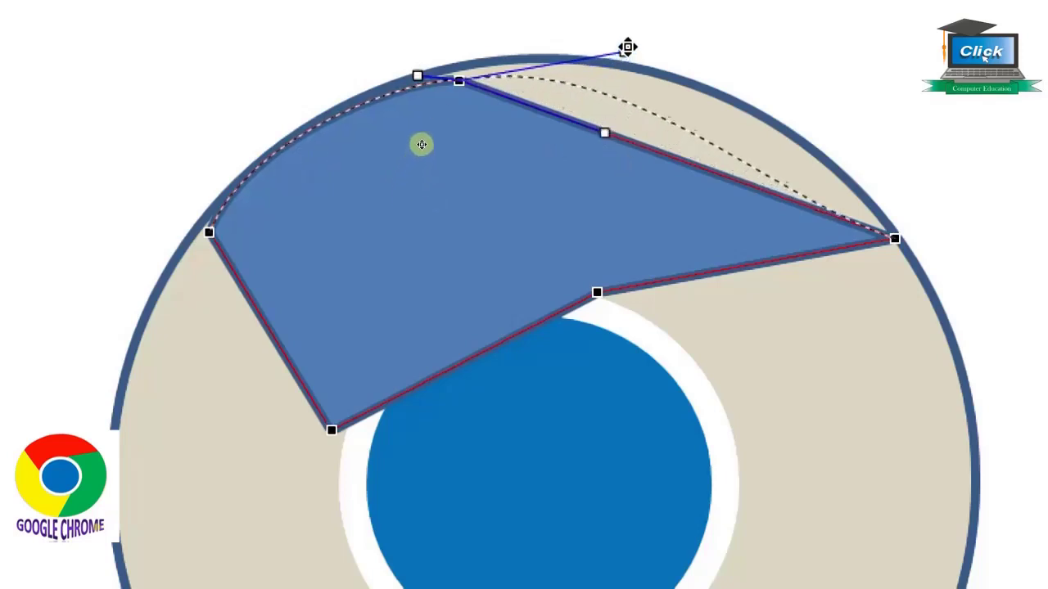
{"action": "left_click", "coordinate": [895, 238]}
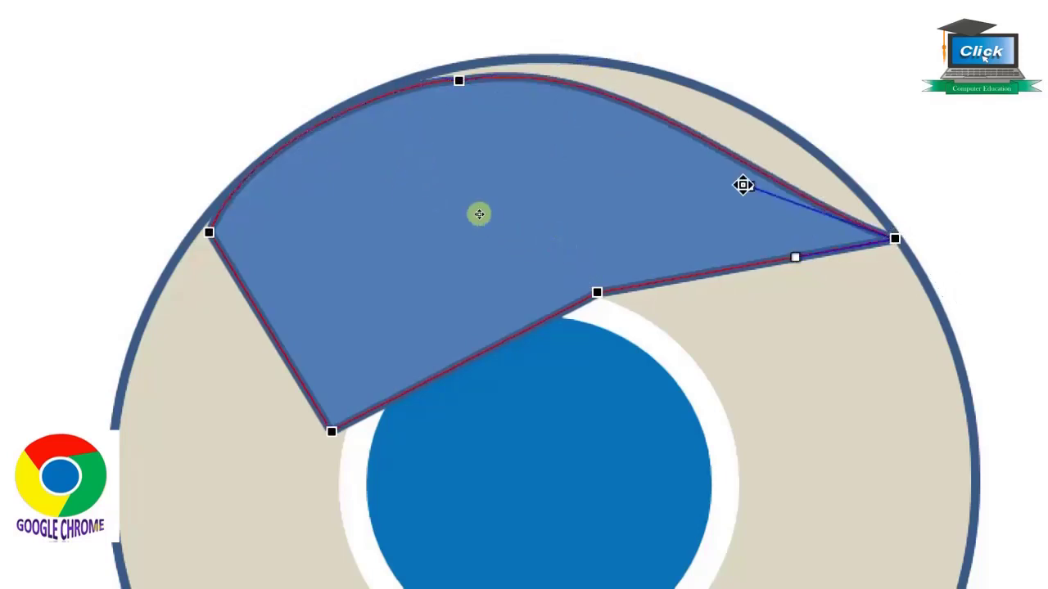
{"action": "left_click_drag", "start_coordinate": [754, 188], "coordinate": [793, 108]}
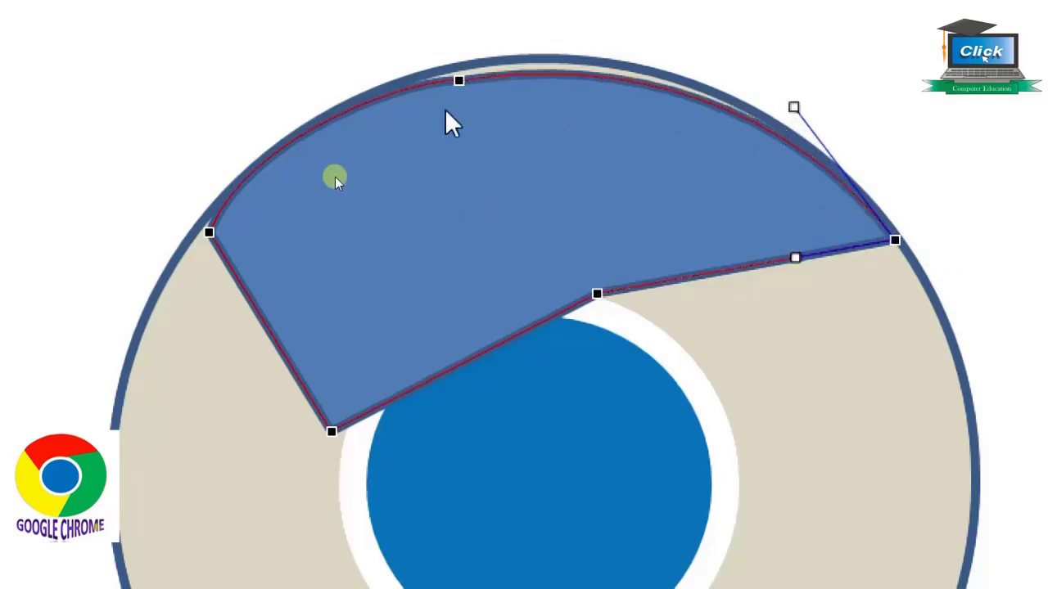
{"action": "left_click_drag", "start_coordinate": [458, 80], "coordinate": [472, 74]}
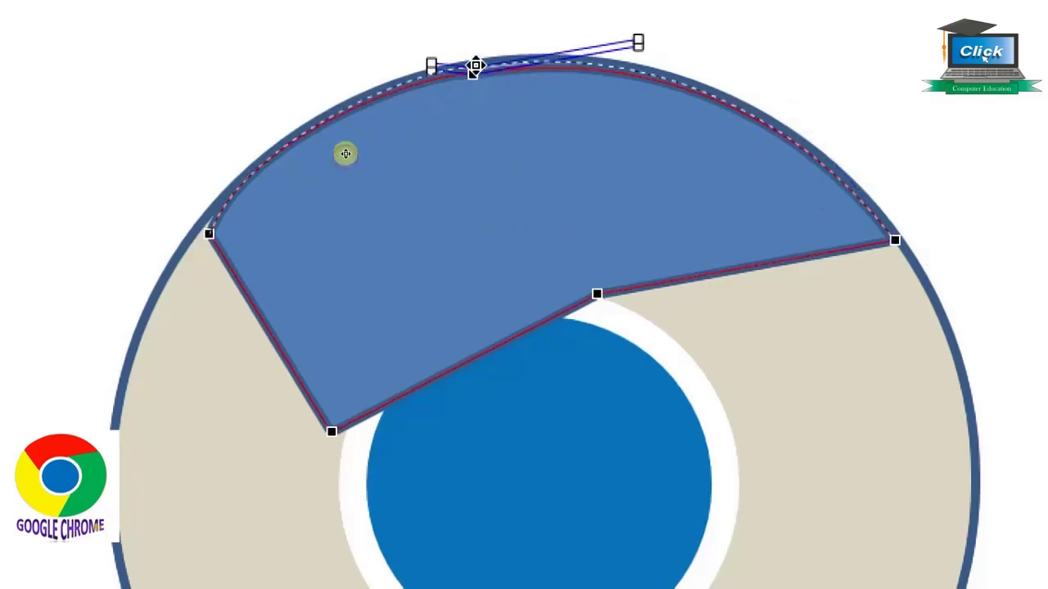
Fix the left corner onto the ring and curve the inner edges around the white circle
{"action": "left_click", "coordinate": [211, 235]}
{"action": "left_click_drag", "start_coordinate": [213, 235], "coordinate": [202, 226]}
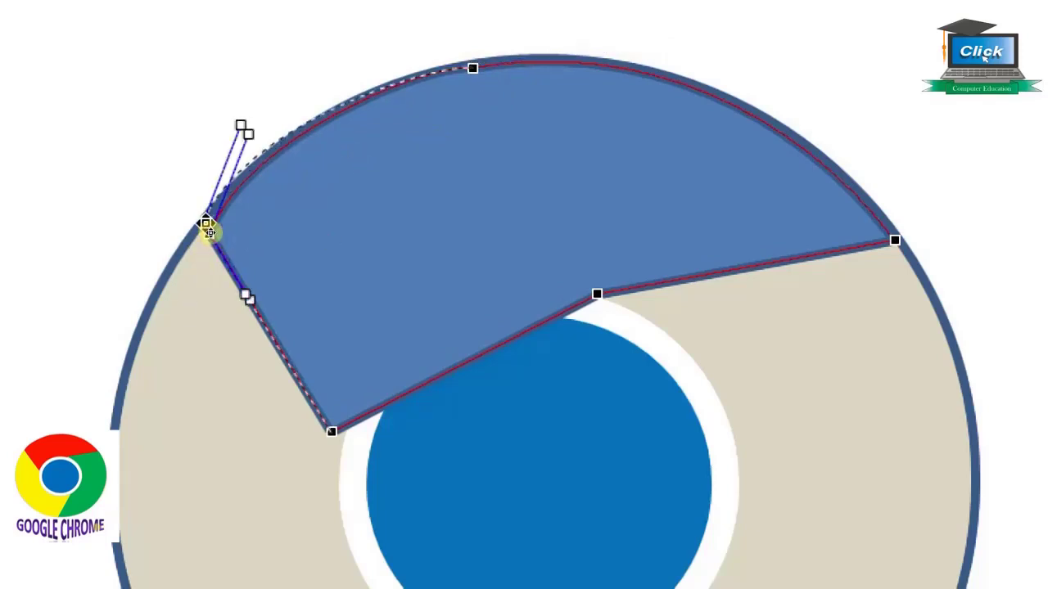
{"action": "mouse_move", "coordinate": [244, 126]}
{"action": "left_mouse_down"}
{"action": "mouse_move", "coordinate": [253, 135]}
{"action": "mouse_move", "coordinate": [242, 136]}
{"action": "left_mouse_up"}
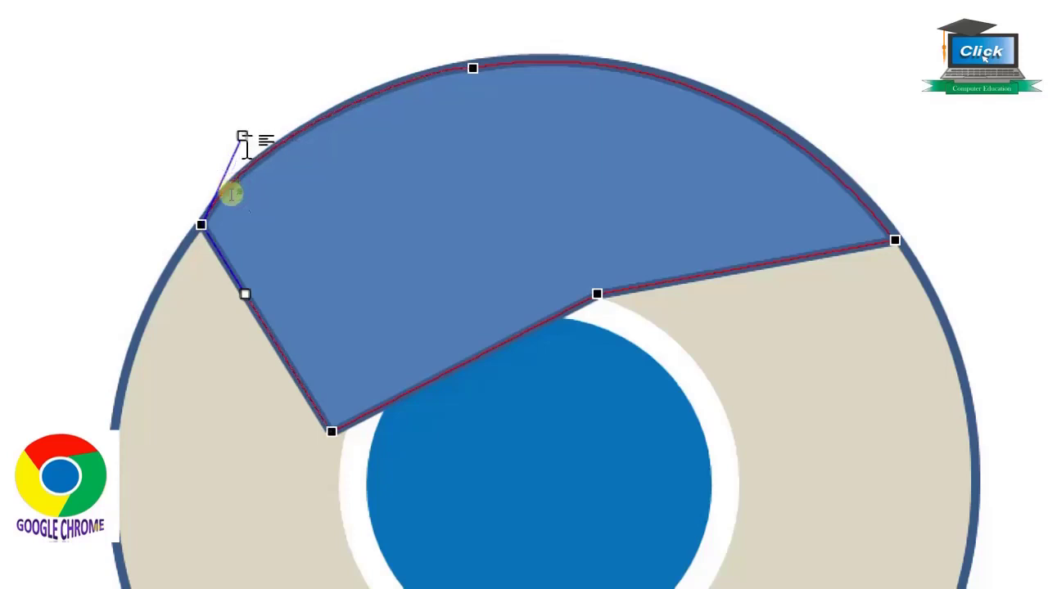
{"action": "left_click", "coordinate": [331, 432]}
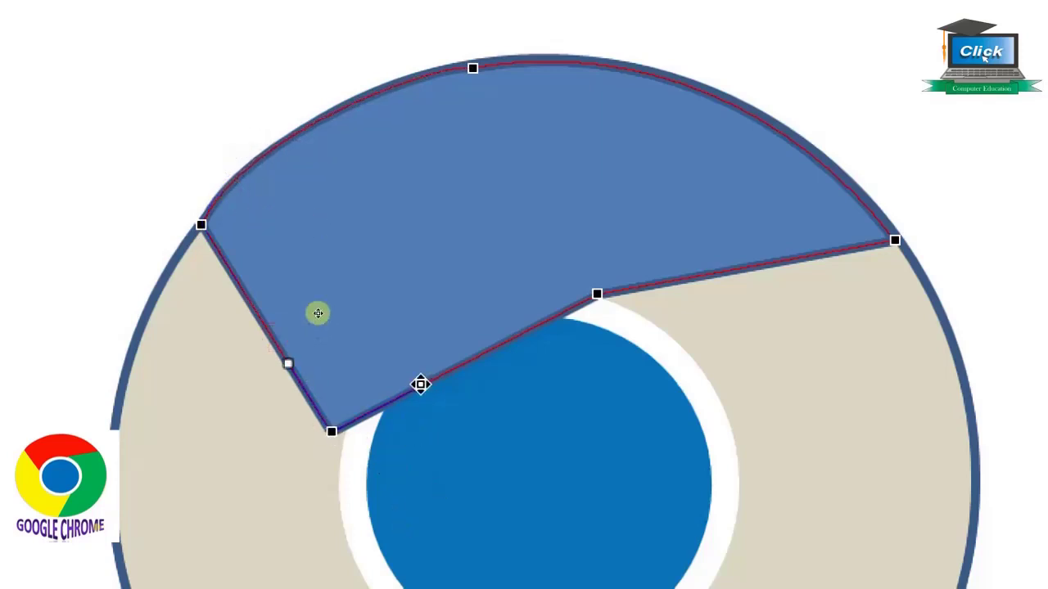
{"action": "left_click_drag", "start_coordinate": [420, 386], "coordinate": [381, 298]}
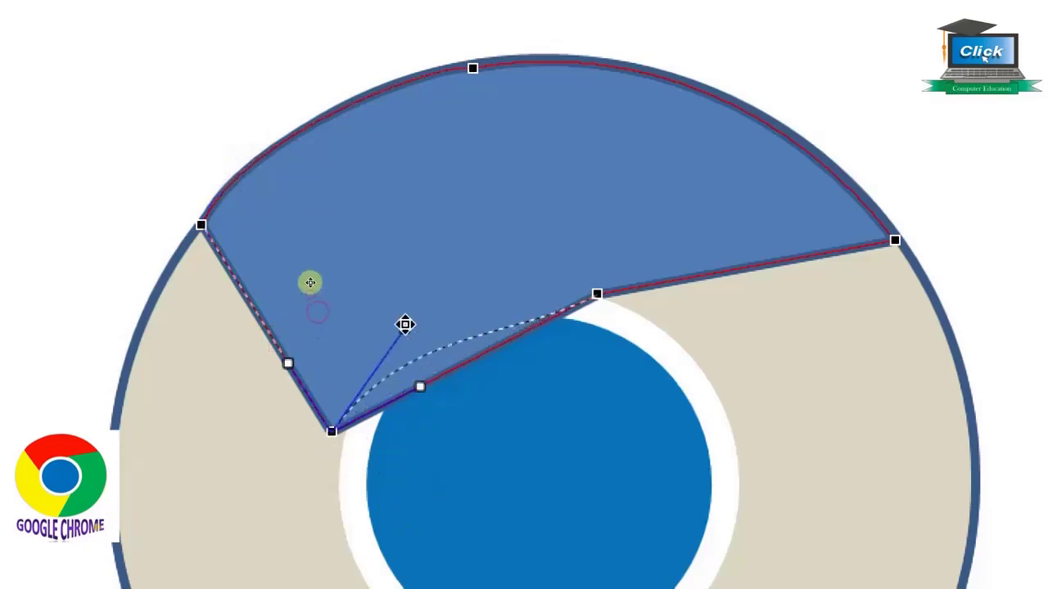
{"action": "left_click", "coordinate": [597, 295]}
{"action": "left_click_drag", "start_coordinate": [509, 339], "coordinate": [501, 271]}
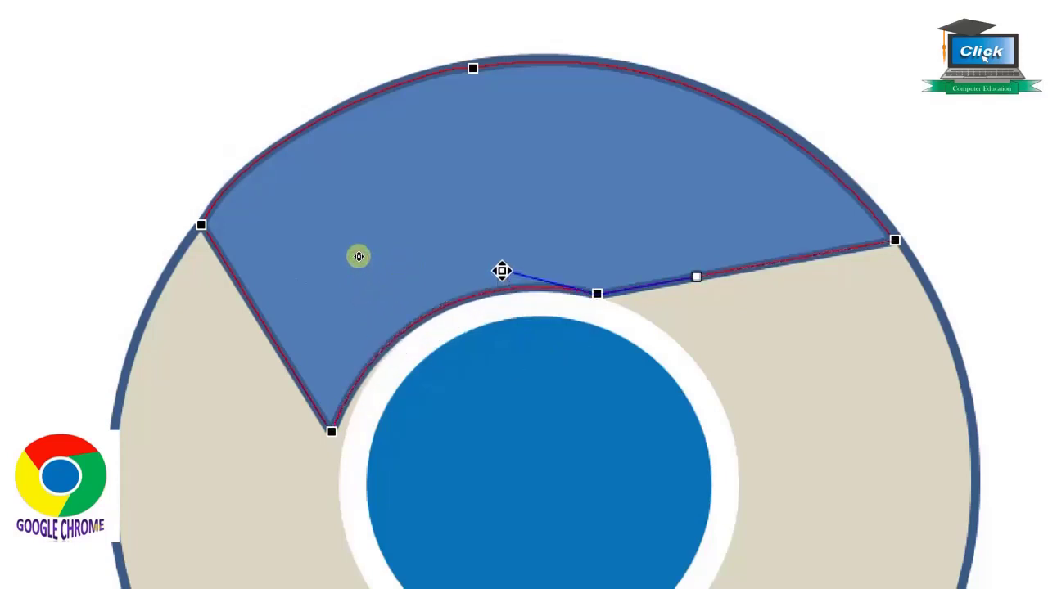
{"action": "left_click", "coordinate": [332, 430]}
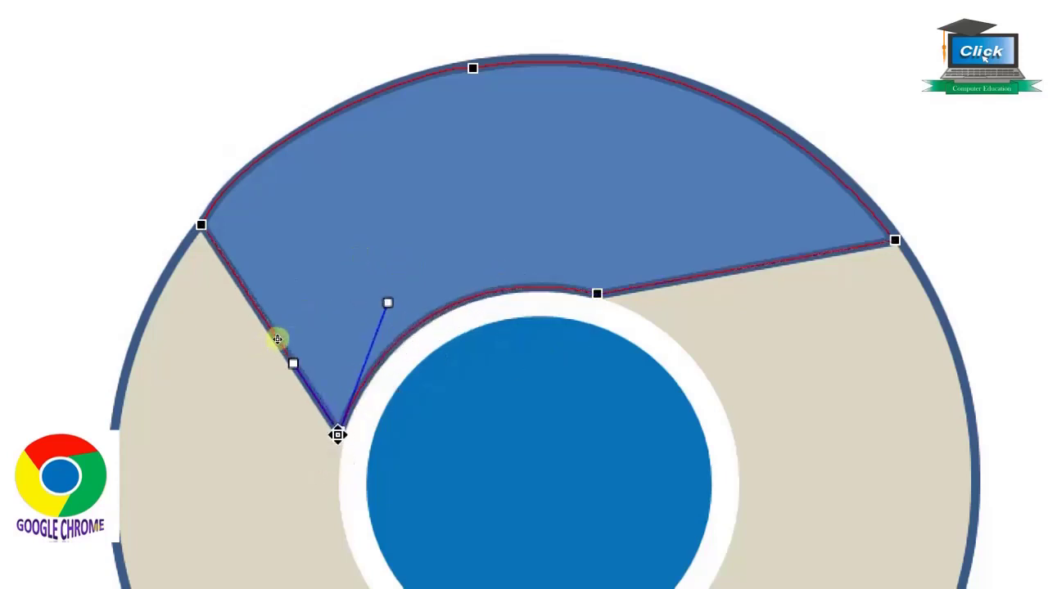
{"action": "mouse_move", "coordinate": [386, 301]}
{"action": "left_mouse_down"}
{"action": "mouse_move", "coordinate": [381, 280]}
{"action": "mouse_move", "coordinate": [389, 298]}
{"action": "left_mouse_up"}
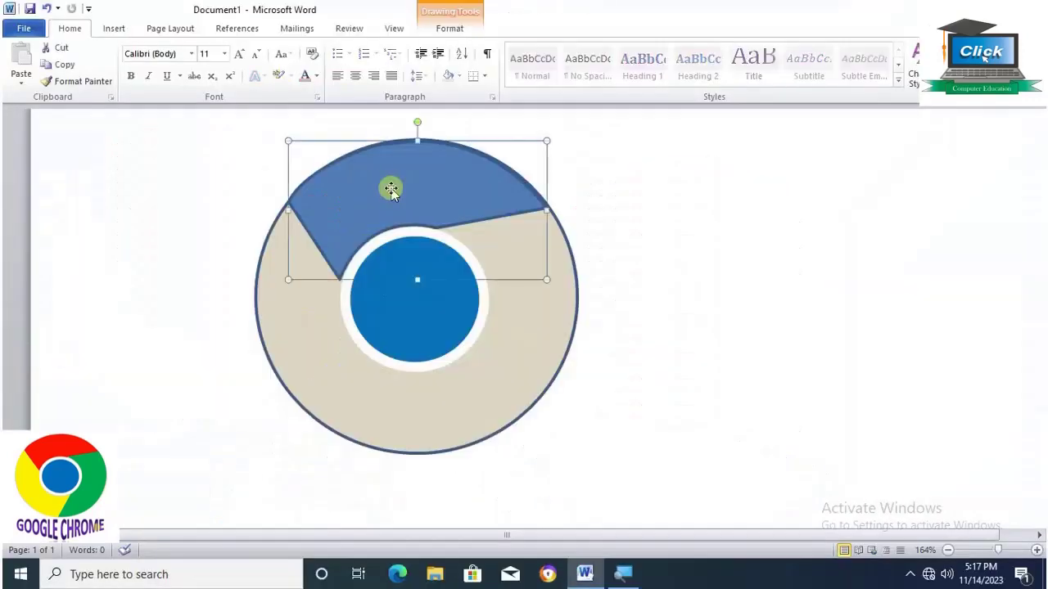
Fill the top ring segment with standard red and set its outline to No Outline
{"action": "left_click", "coordinate": [450, 28]}
{"action": "left_click", "coordinate": [401, 48]}
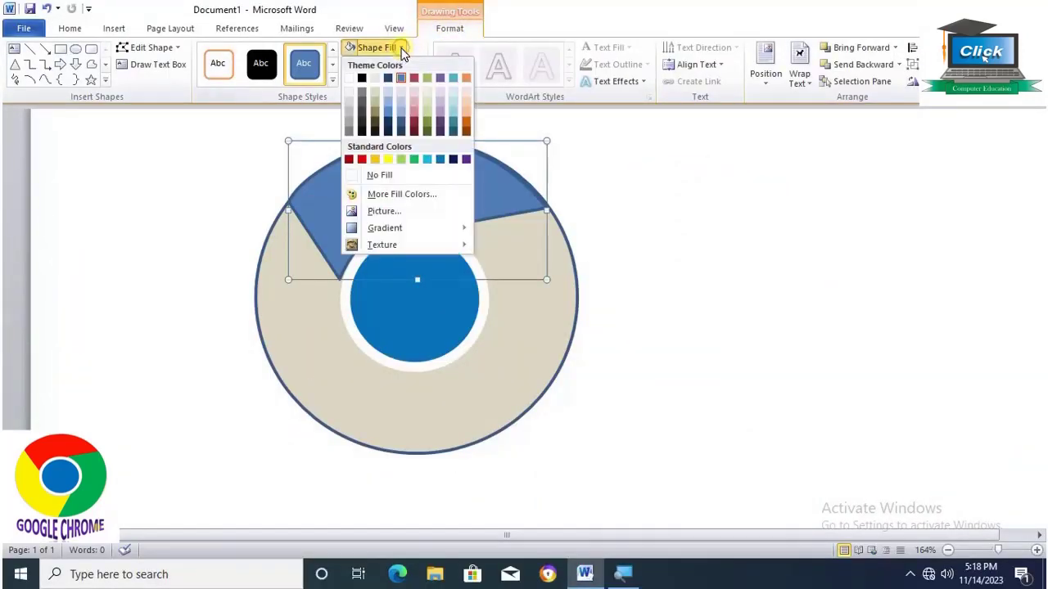
{"action": "left_click", "coordinate": [362, 159]}
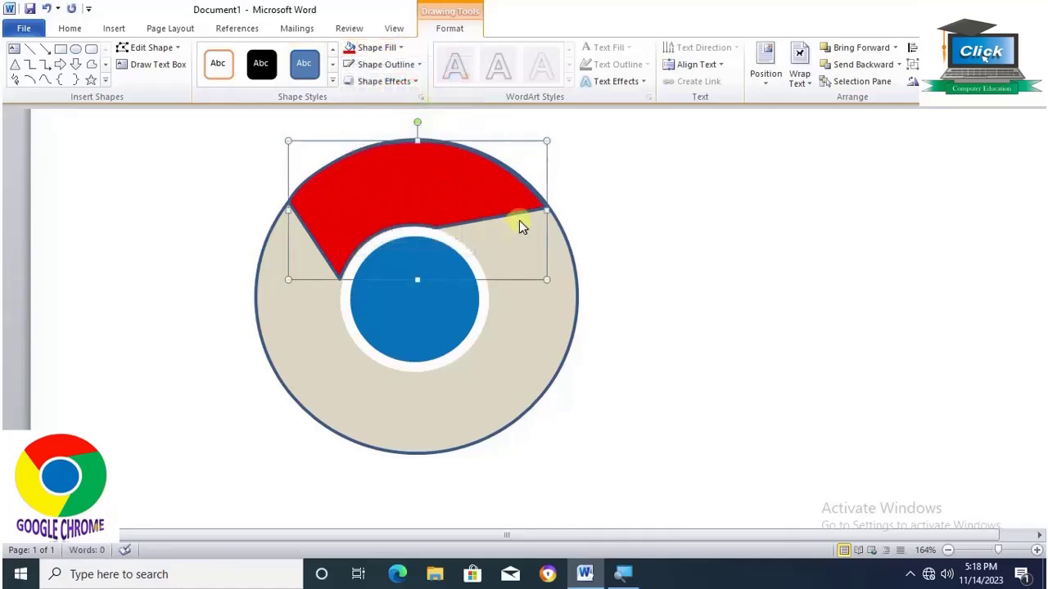
{"action": "left_click", "coordinate": [420, 65]}
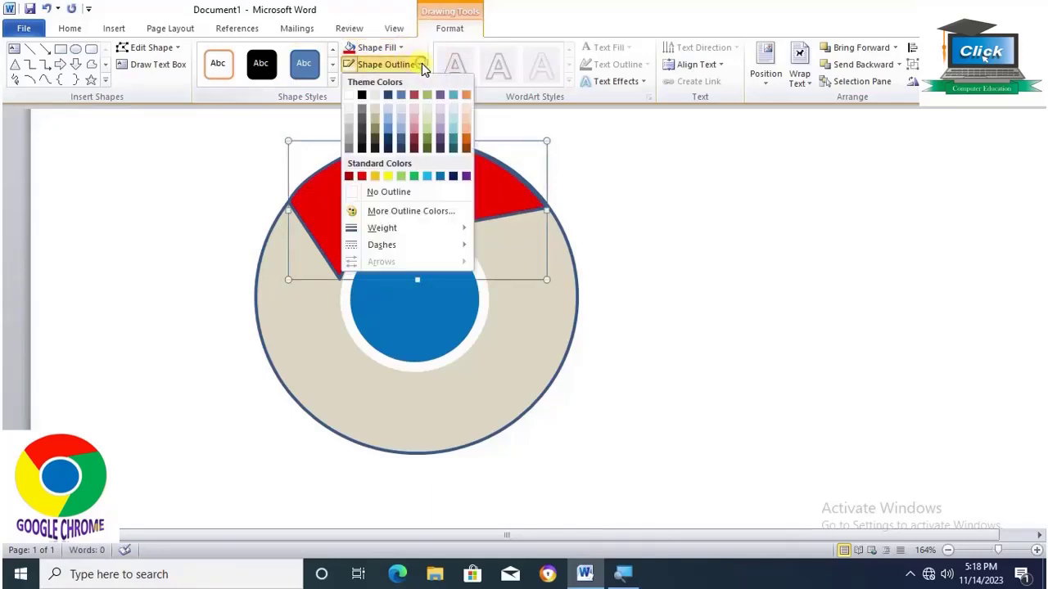
{"action": "left_click", "coordinate": [360, 191]}
{"action": "left_click", "coordinate": [647, 225]}
{"action": "left_click", "coordinate": [466, 194]}
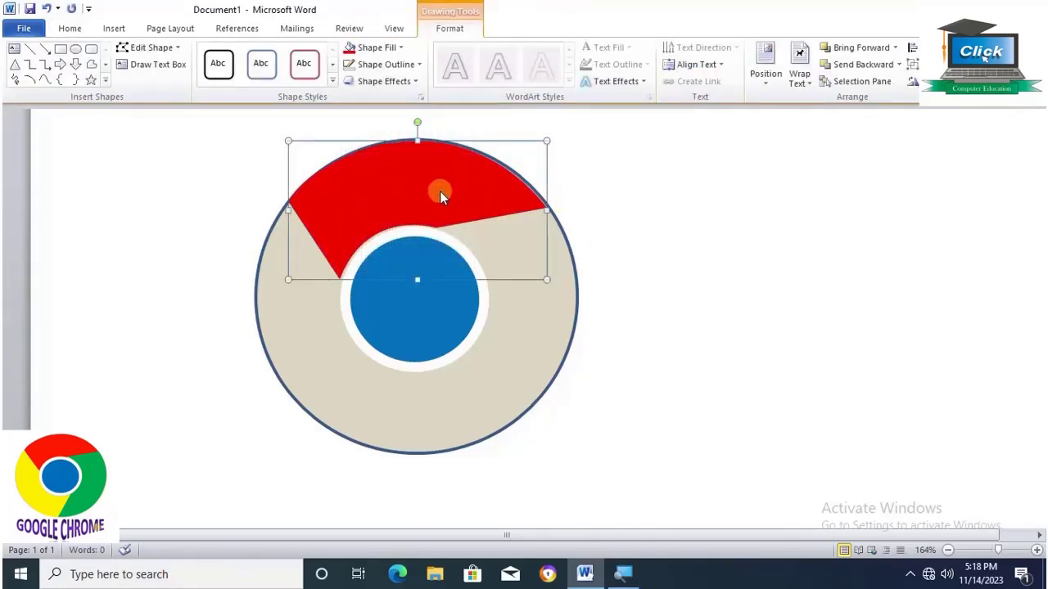
{"action": "left_click", "coordinate": [685, 295]}
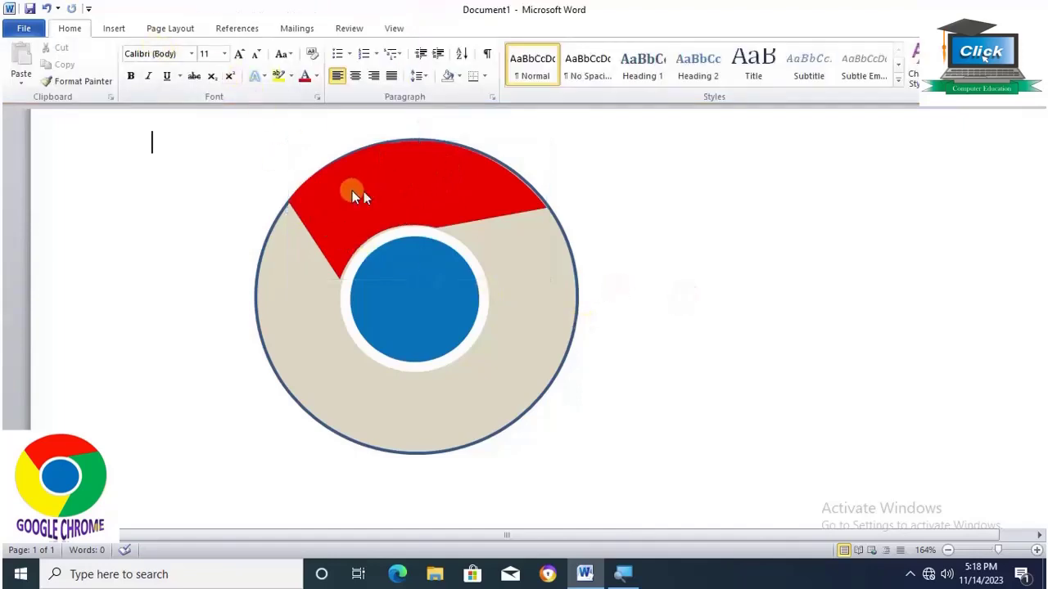
{"action": "left_click", "coordinate": [114, 28]}
Draw a four-sided freeform polygon over the lower-left part of the ring
{"action": "left_click", "coordinate": [228, 75]}
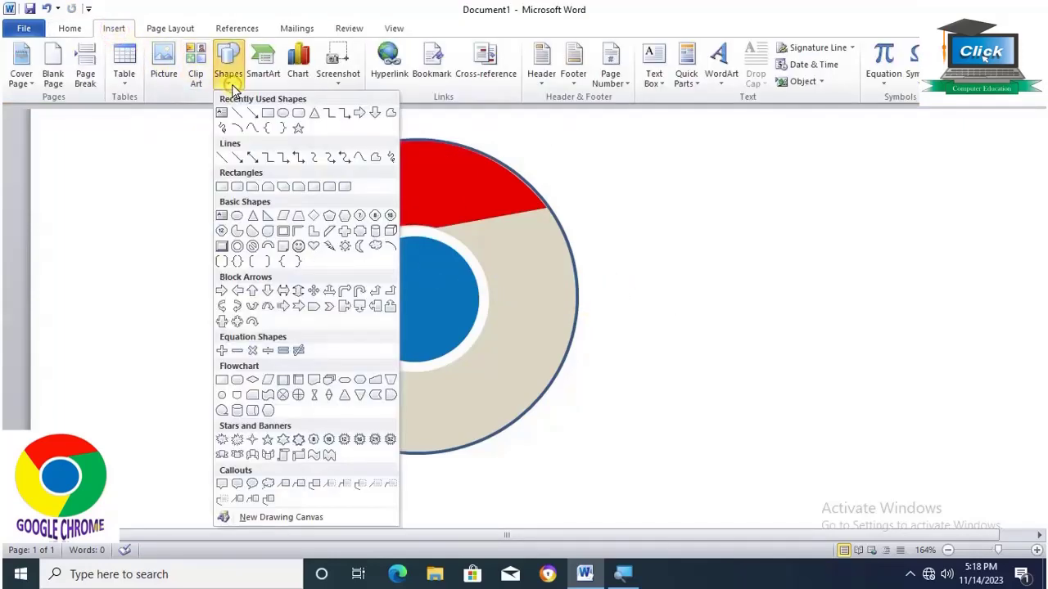
{"action": "left_click", "coordinate": [390, 112]}
{"action": "left_click", "coordinate": [285, 201]}
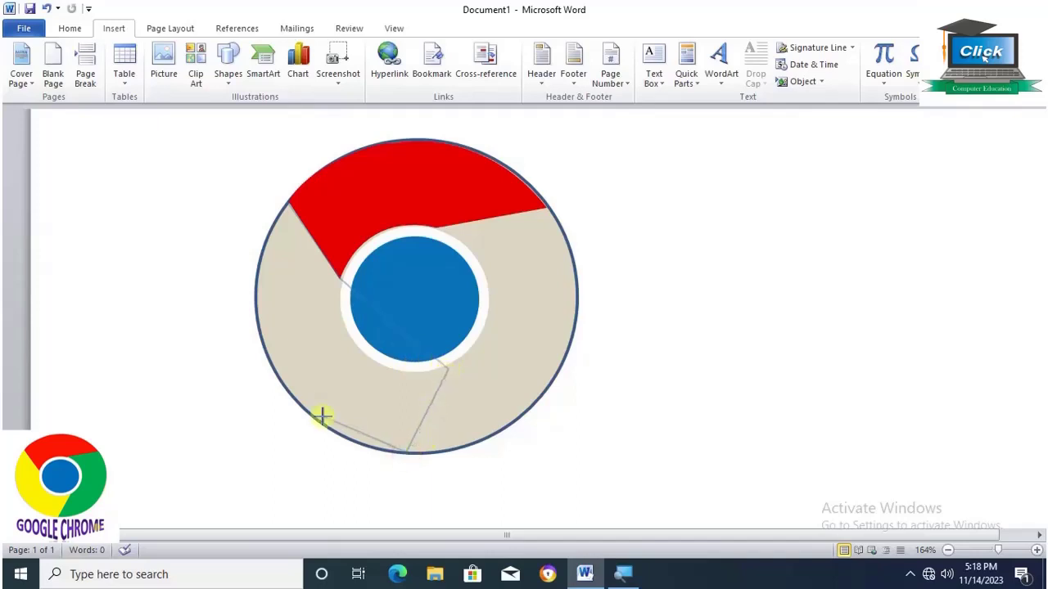
{"action": "left_click", "coordinate": [269, 360]}
{"action": "left_click", "coordinate": [285, 203]}
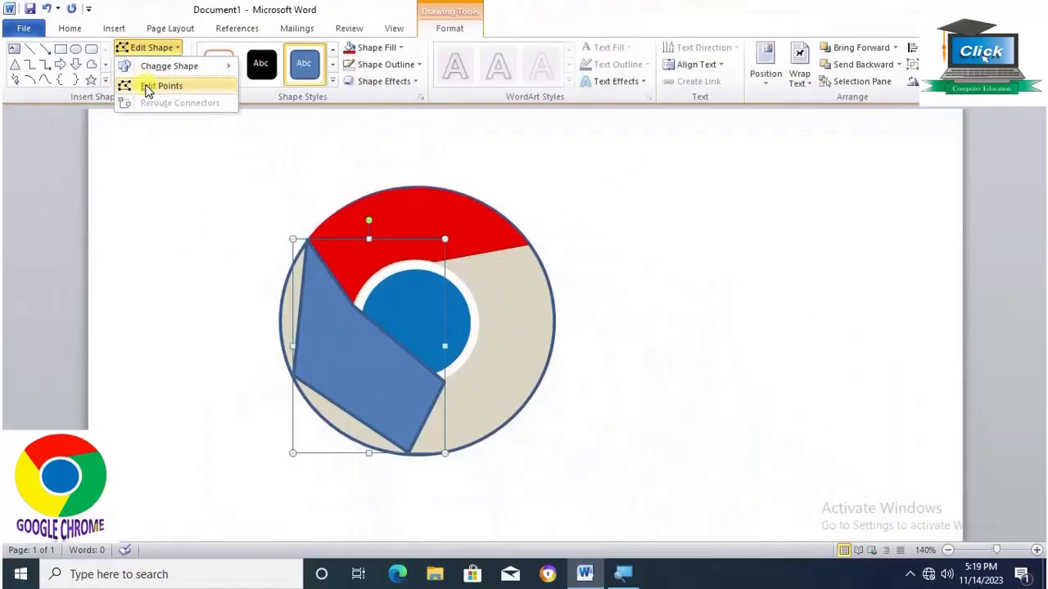
In Edit Points mode, bow the left piece's outer edges outward along the rim
{"action": "left_click", "coordinate": [161, 86]}
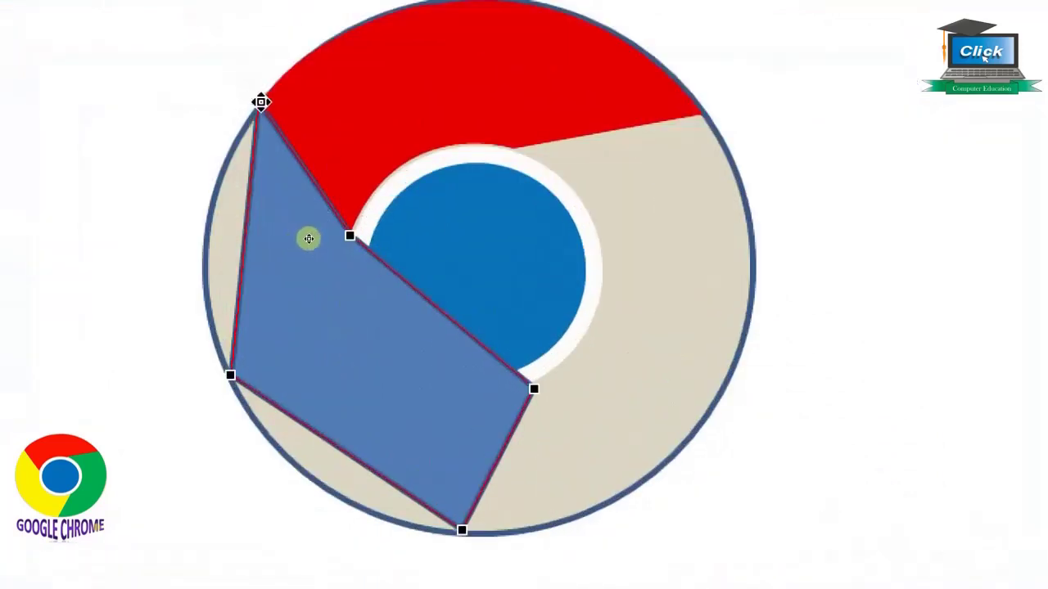
{"action": "left_click", "coordinate": [258, 102]}
{"action": "left_click_drag", "start_coordinate": [249, 196], "coordinate": [187, 210]}
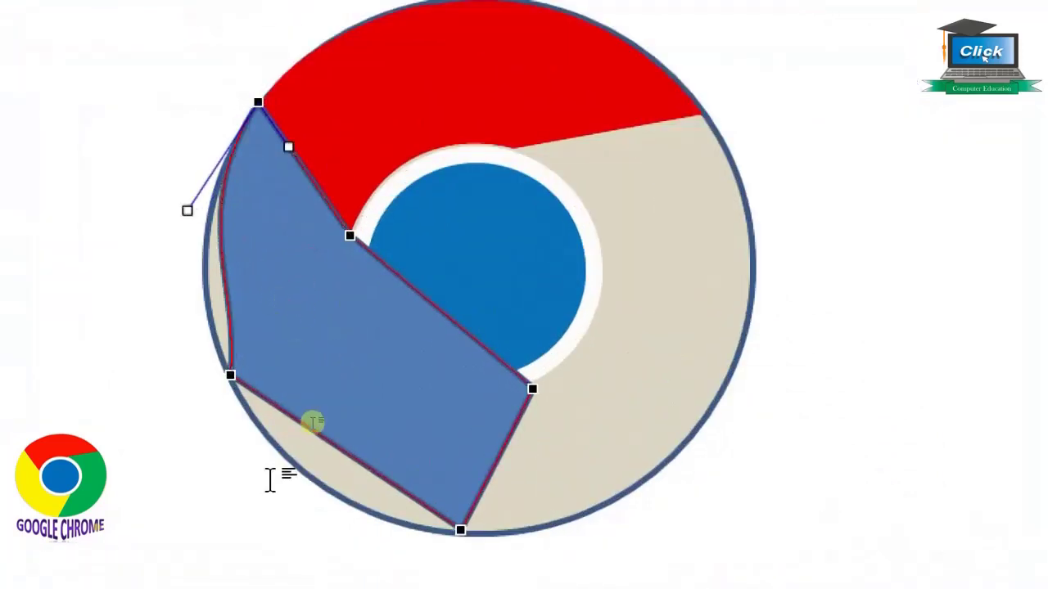
{"action": "left_click", "coordinate": [230, 375]}
{"action": "left_click_drag", "start_coordinate": [239, 285], "coordinate": [208, 303]}
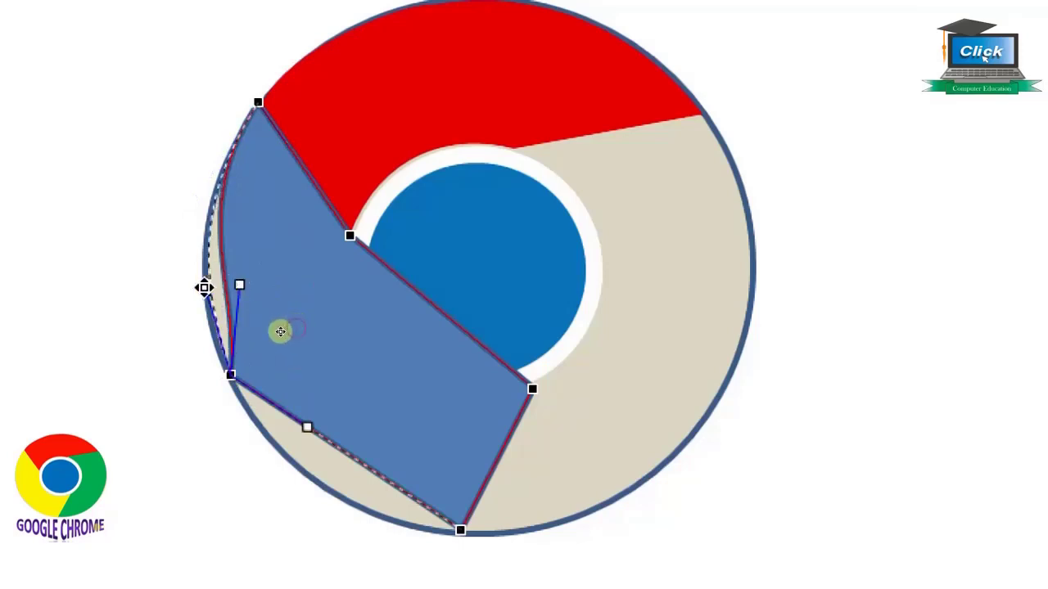
Curve the left piece's inner edge around the centre circle and refine its lower-left curve
{"action": "left_click", "coordinate": [532, 389]}
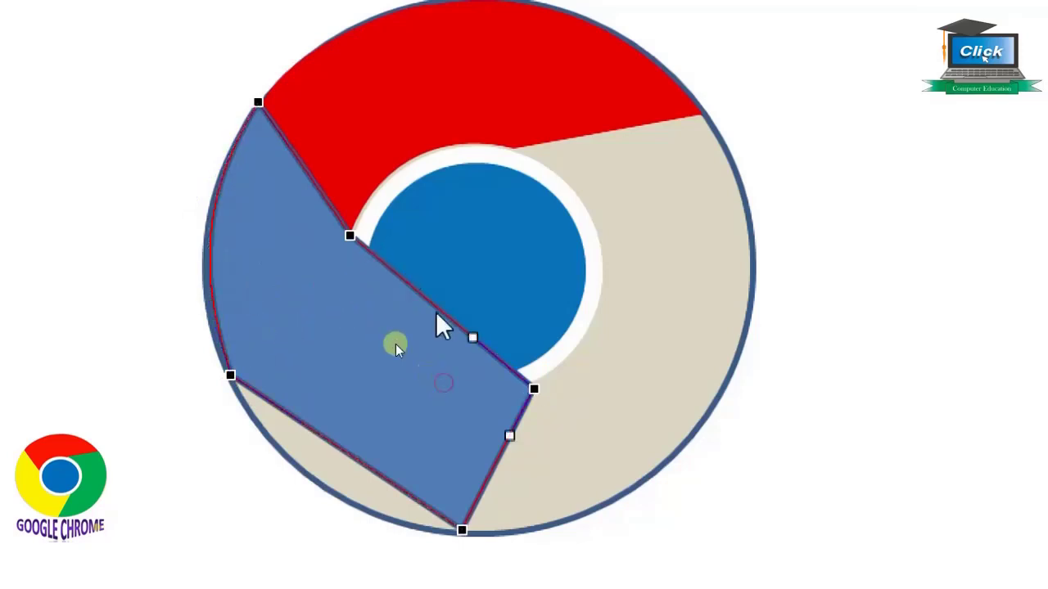
{"action": "left_click_drag", "start_coordinate": [472, 337], "coordinate": [416, 431]}
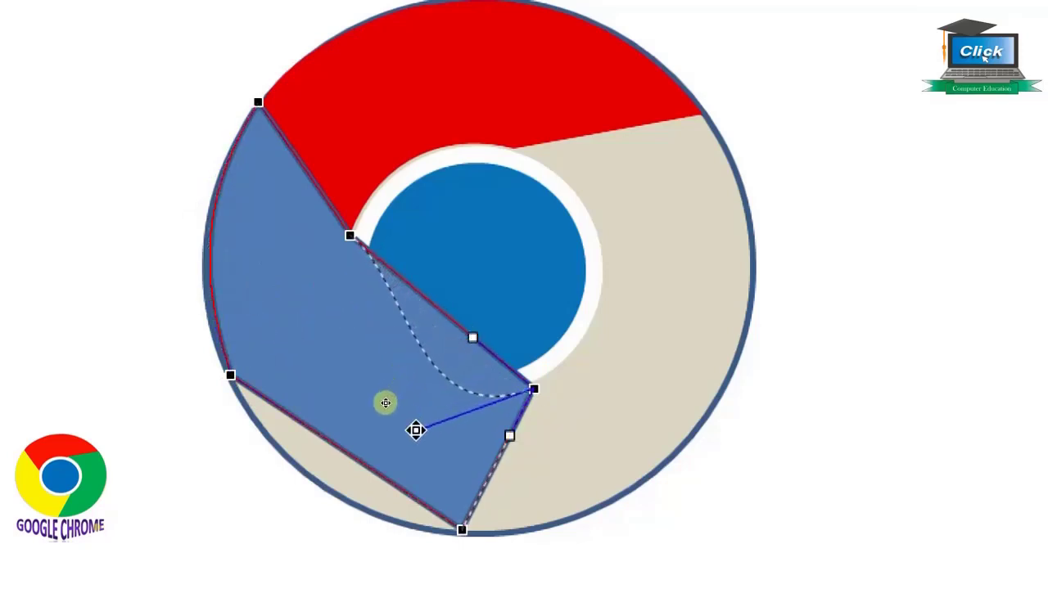
{"action": "left_click", "coordinate": [351, 238]}
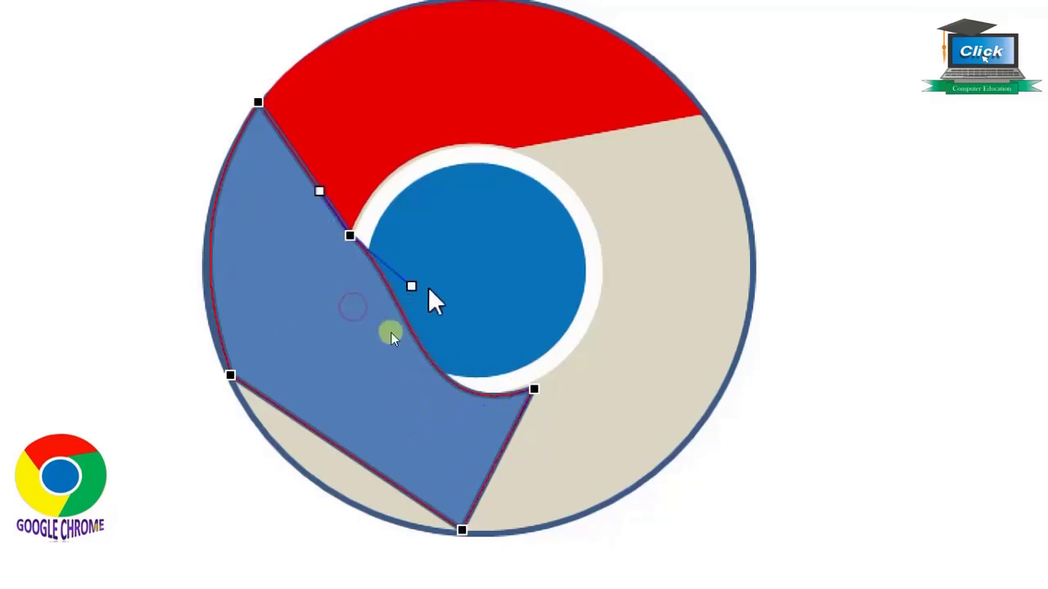
{"action": "left_click_drag", "start_coordinate": [412, 286], "coordinate": [339, 354]}
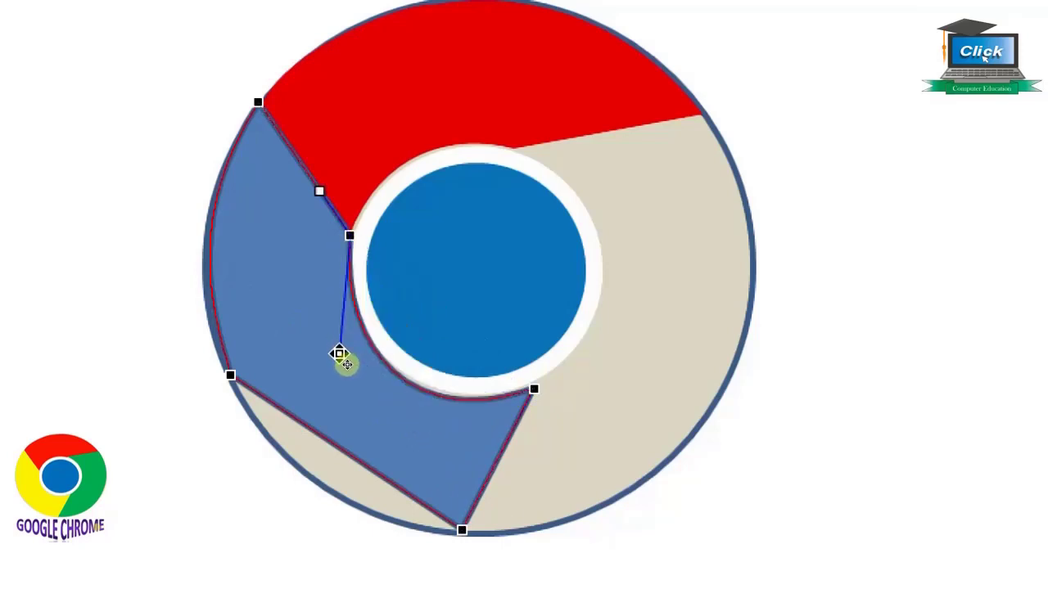
{"action": "left_click", "coordinate": [462, 532]}
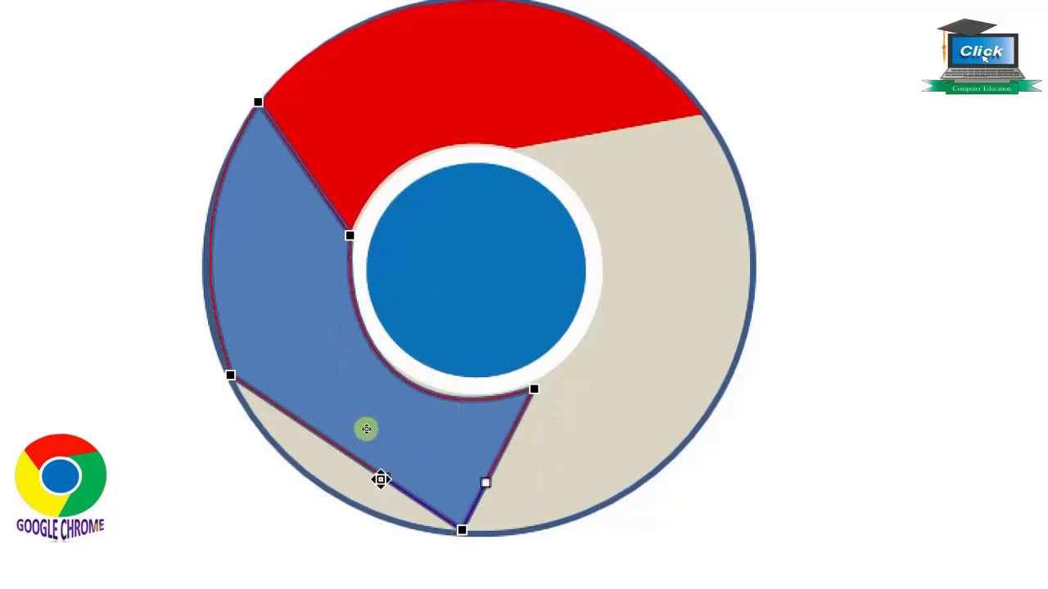
{"action": "left_click_drag", "start_coordinate": [385, 478], "coordinate": [351, 534]}
{"action": "left_click", "coordinate": [230, 375]}
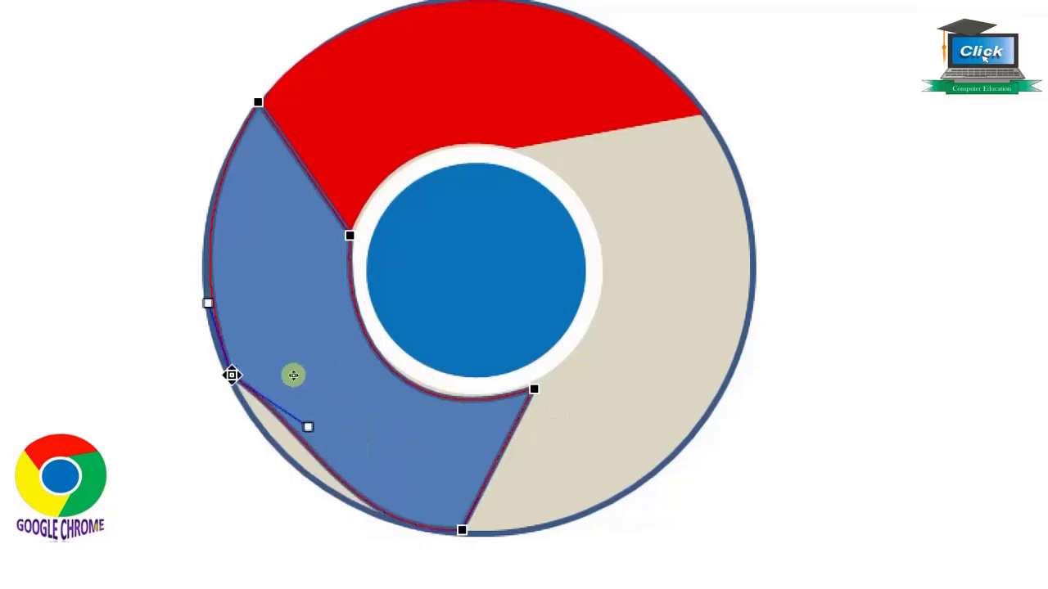
{"action": "left_click_drag", "start_coordinate": [307, 429], "coordinate": [276, 449]}
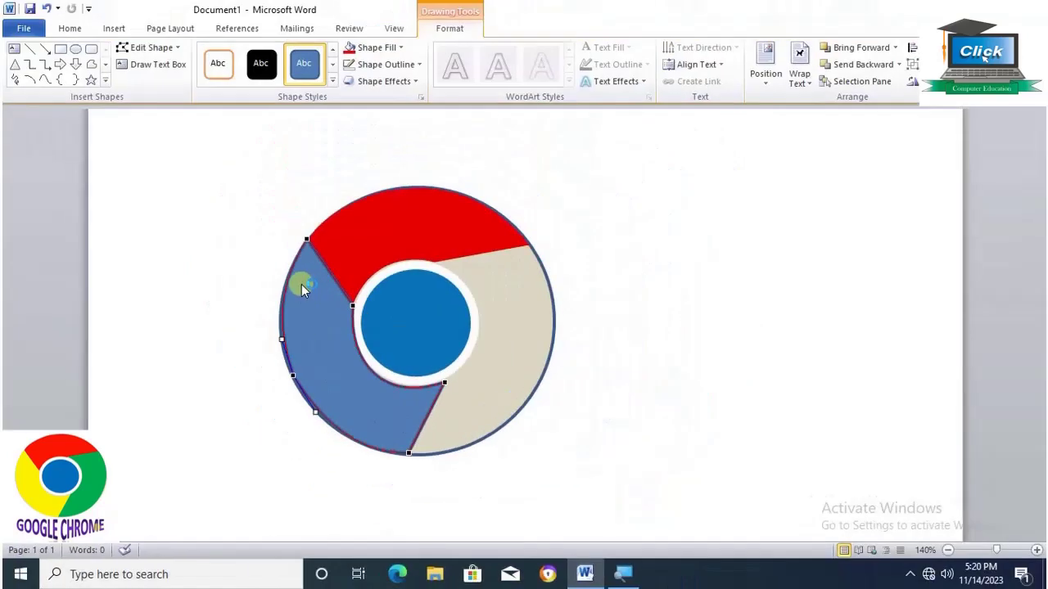
Draw a third freeform polygon over the right-hand beige section of the ring
{"action": "left_click", "coordinate": [224, 293]}
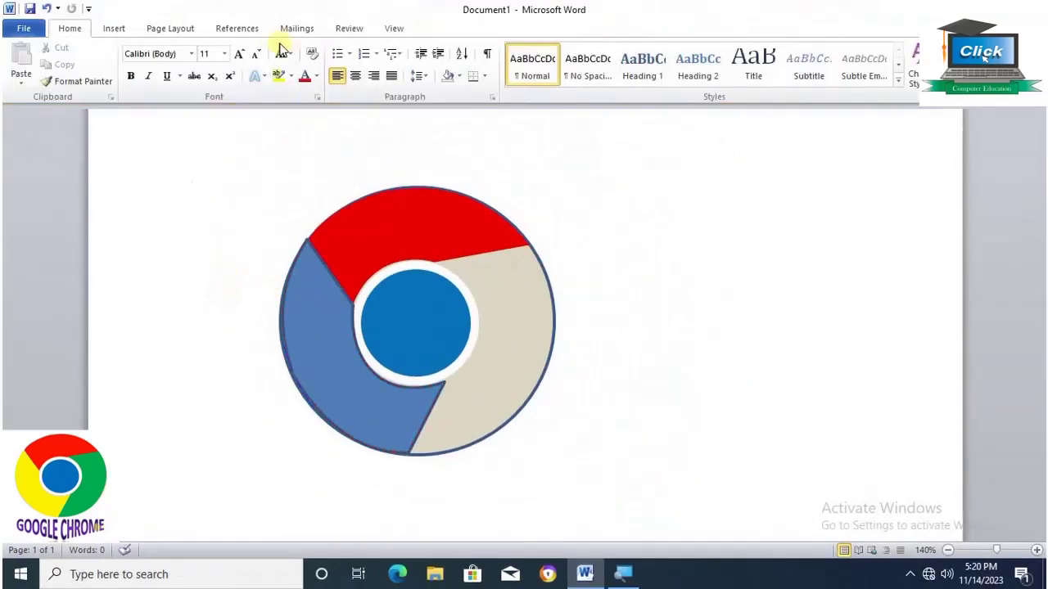
{"action": "left_click", "coordinate": [115, 29]}
{"action": "left_click", "coordinate": [228, 70]}
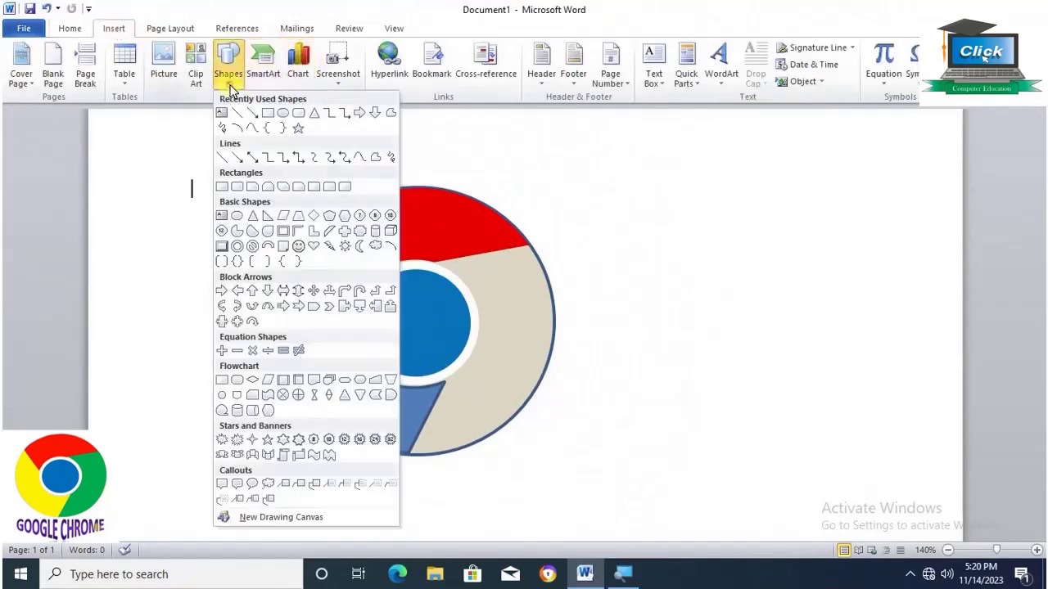
{"action": "left_click", "coordinate": [390, 114]}
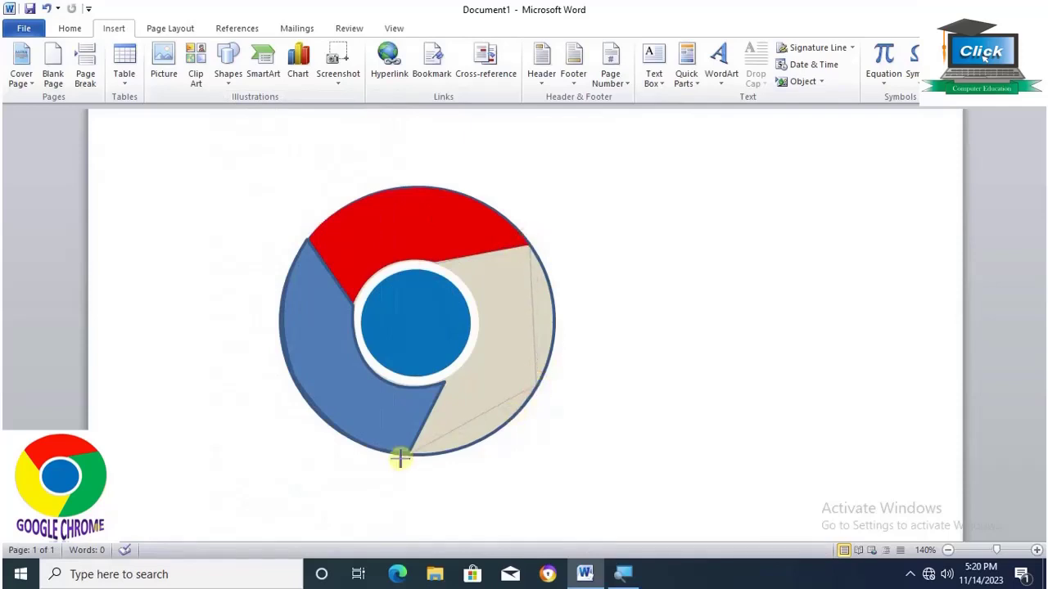
{"action": "left_click", "coordinate": [445, 379]}
{"action": "double_click", "coordinate": [437, 261]}
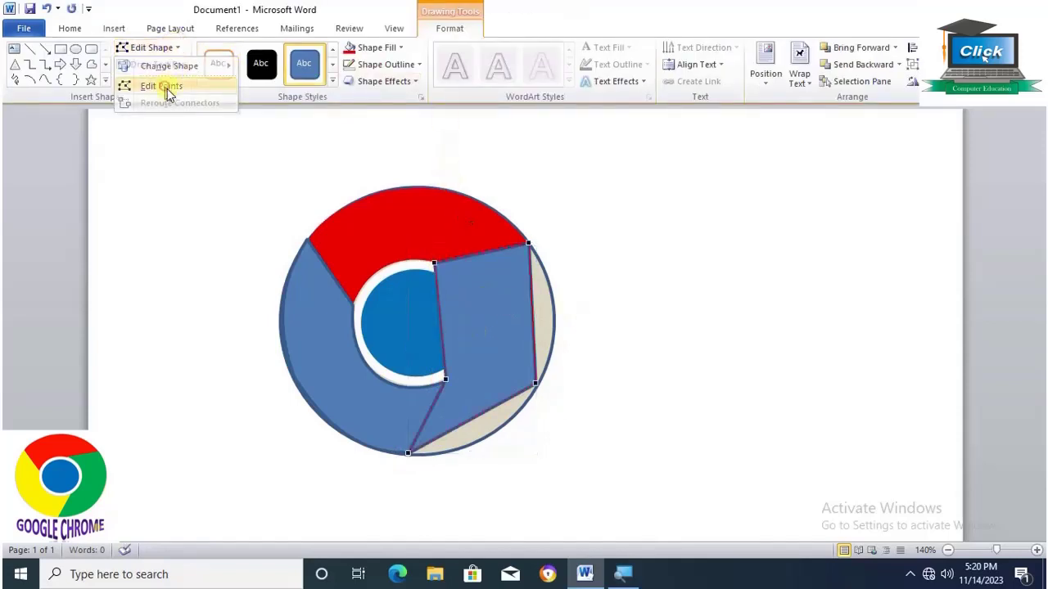
In Edit Points mode, bow the right piece's outer edge along the rim
{"action": "left_click", "coordinate": [164, 86]}
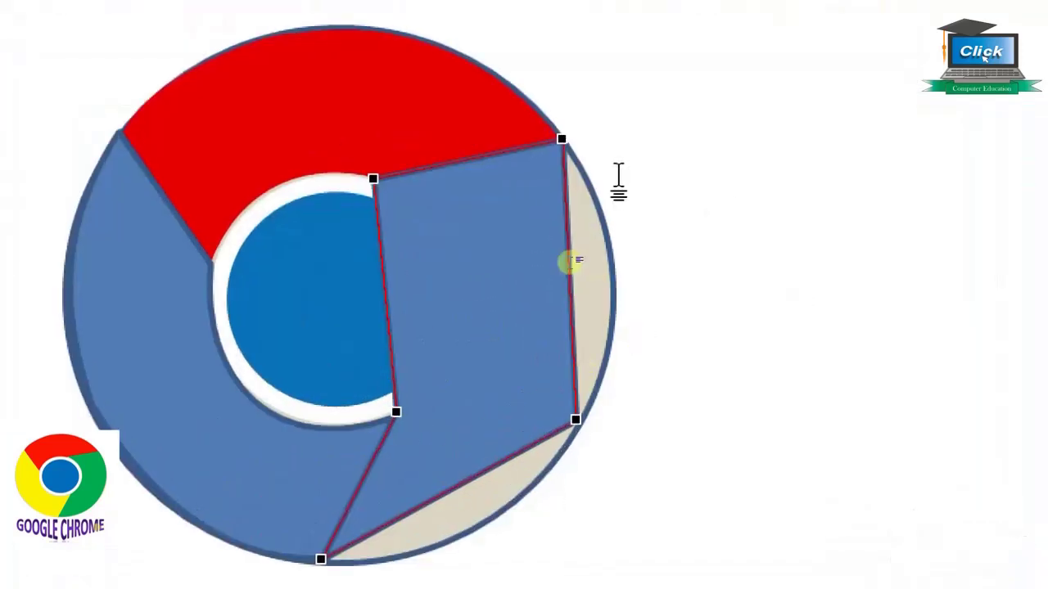
{"action": "left_click", "coordinate": [560, 140]}
{"action": "left_click_drag", "start_coordinate": [567, 229], "coordinate": [627, 235]}
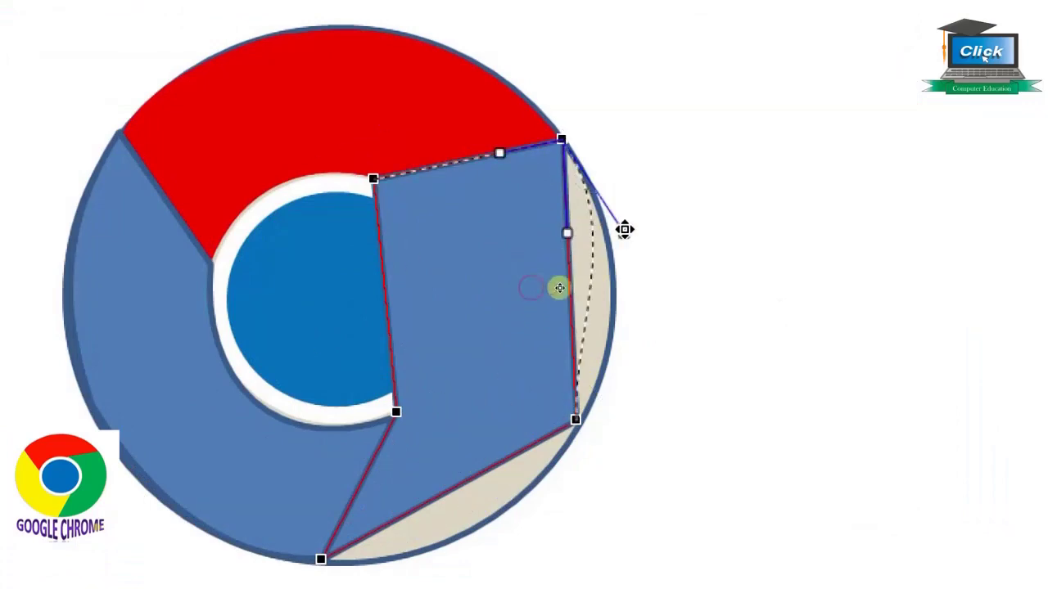
{"action": "left_click", "coordinate": [576, 417]}
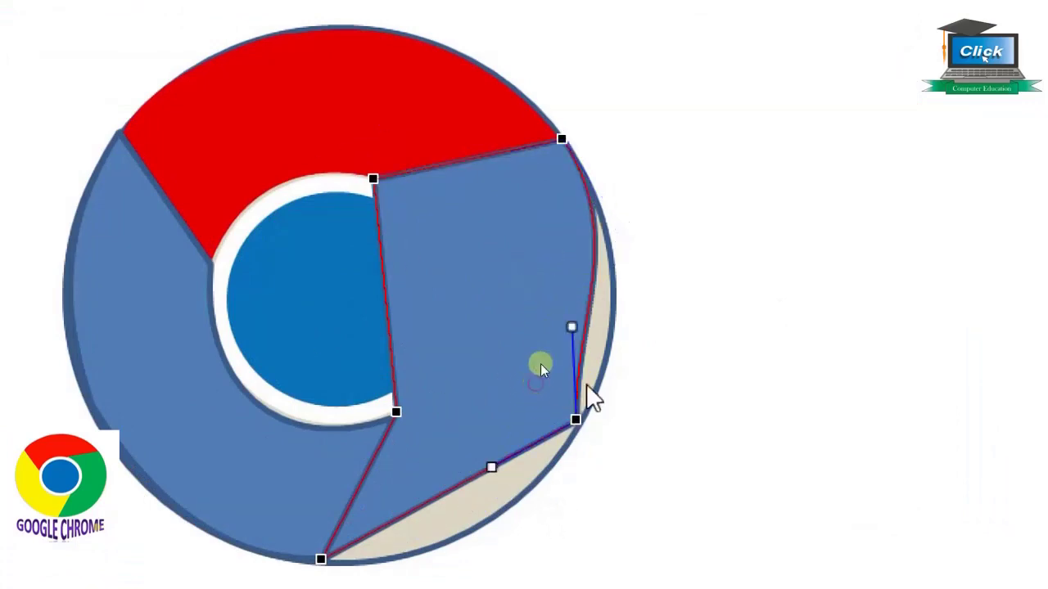
{"action": "left_click_drag", "start_coordinate": [571, 327], "coordinate": [613, 344]}
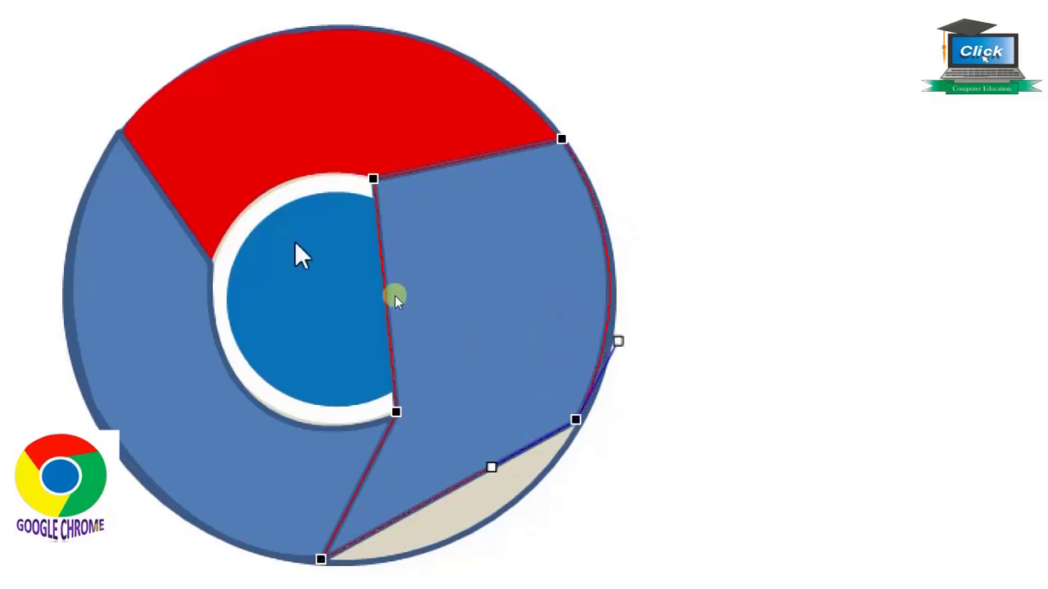
Wrap the right piece's inner edge around the centre circle and fit its lower curve to the rim
{"action": "left_click", "coordinate": [372, 178]}
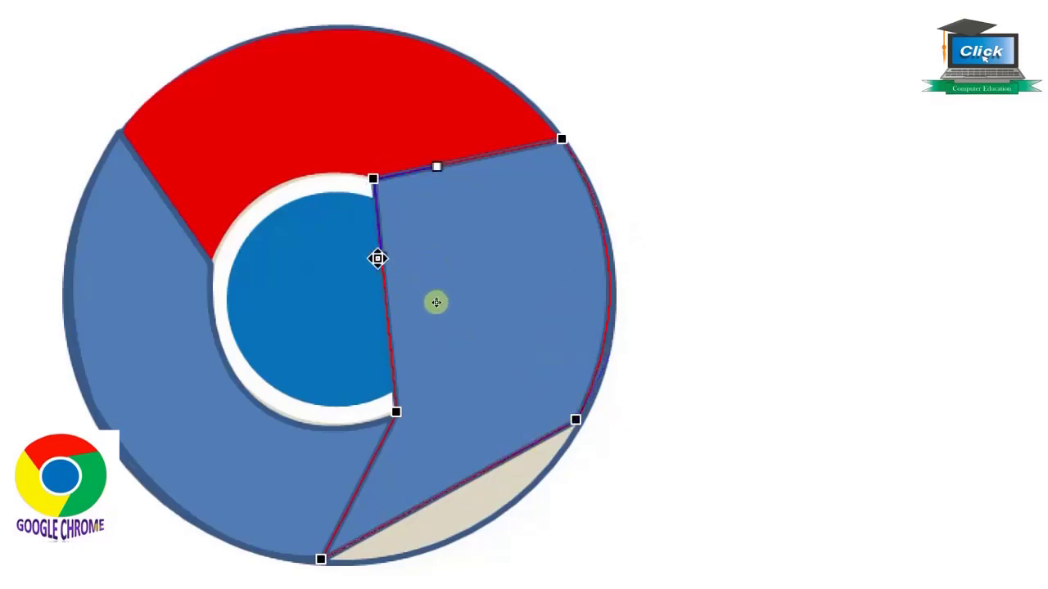
{"action": "left_click_drag", "start_coordinate": [436, 303], "coordinate": [484, 319]}
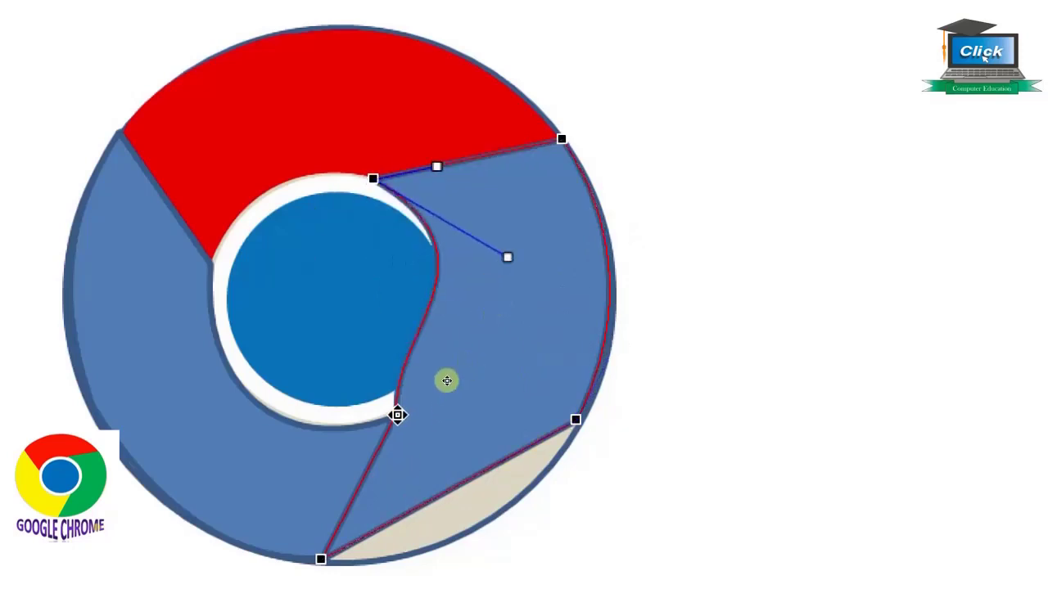
{"action": "left_click", "coordinate": [397, 415]}
{"action": "mouse_move", "coordinate": [388, 329]}
{"action": "left_mouse_down"}
{"action": "mouse_move", "coordinate": [456, 347]}
{"action": "mouse_move", "coordinate": [460, 373]}
{"action": "left_mouse_up"}
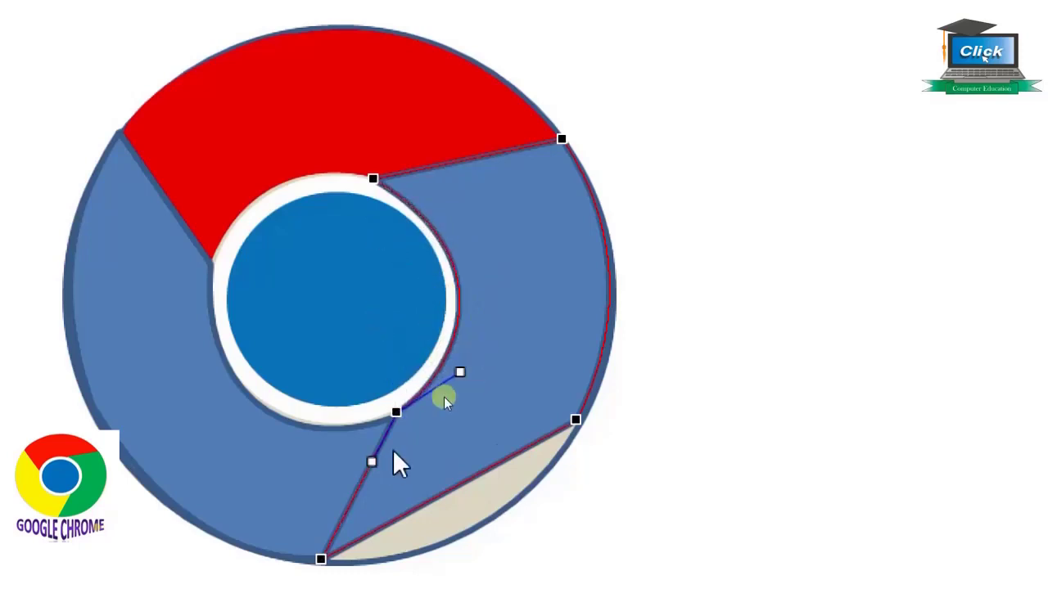
{"action": "left_click", "coordinate": [576, 419]}
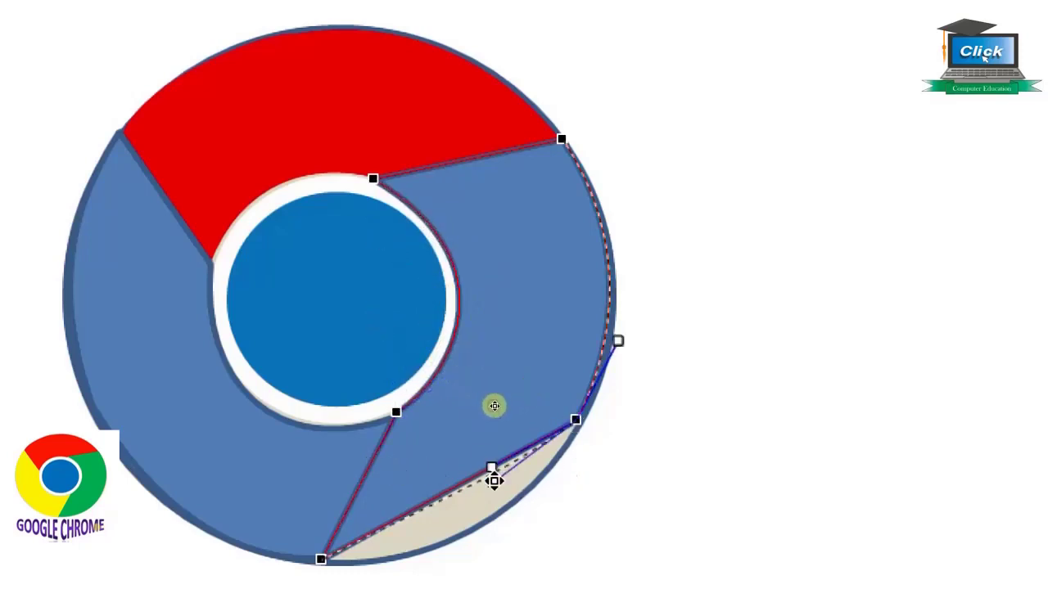
{"action": "left_click_drag", "start_coordinate": [494, 480], "coordinate": [517, 541]}
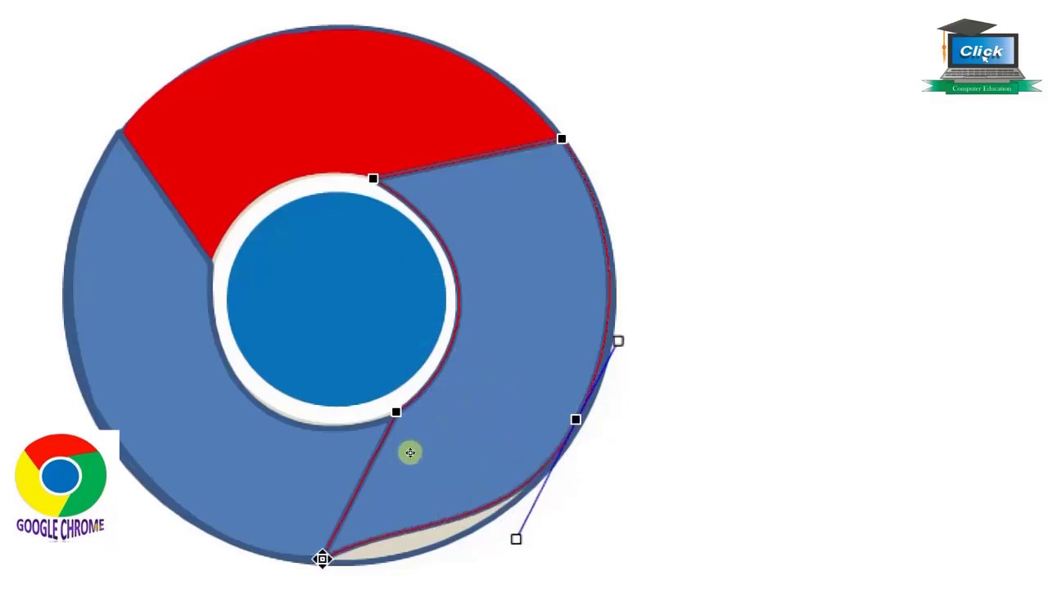
{"action": "left_click", "coordinate": [322, 559]}
{"action": "left_click_drag", "start_coordinate": [406, 511], "coordinate": [402, 562]}
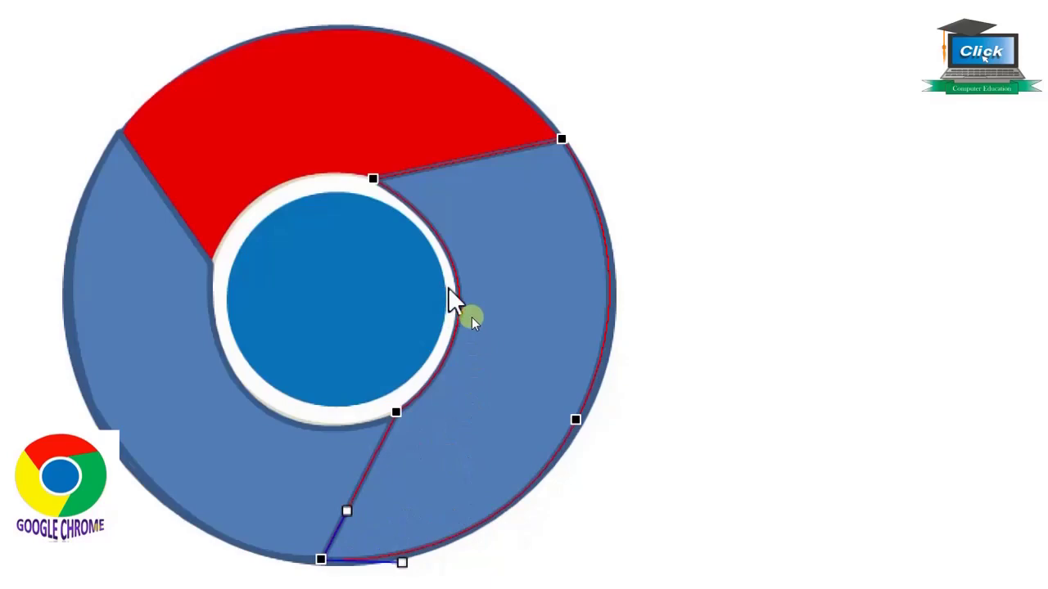
{"action": "left_click", "coordinate": [313, 314]}
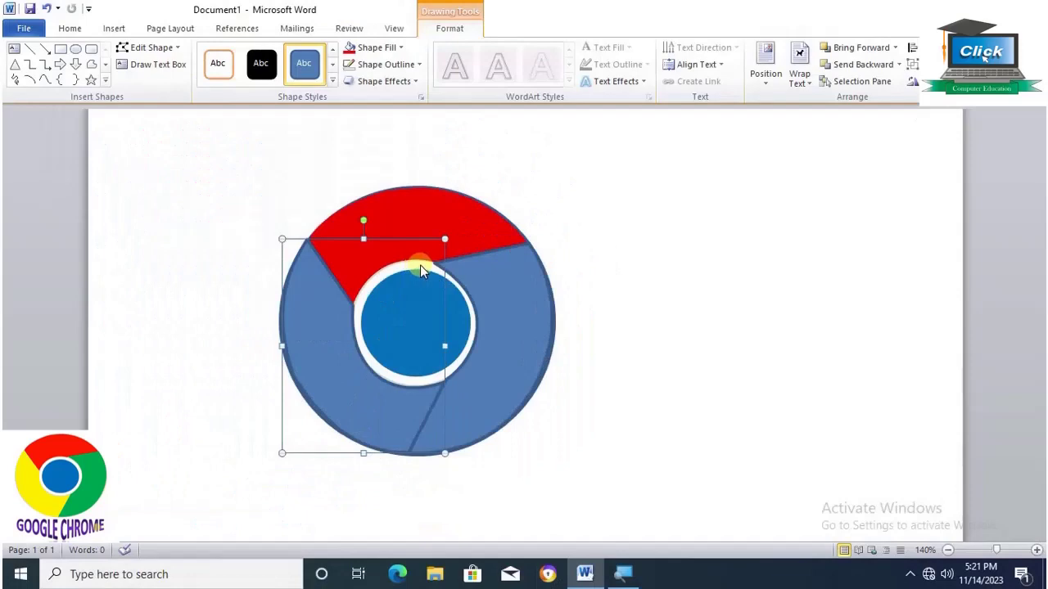
Fill the right ring segment green
{"action": "left_click", "coordinate": [622, 342]}
{"action": "left_click", "coordinate": [517, 321]}
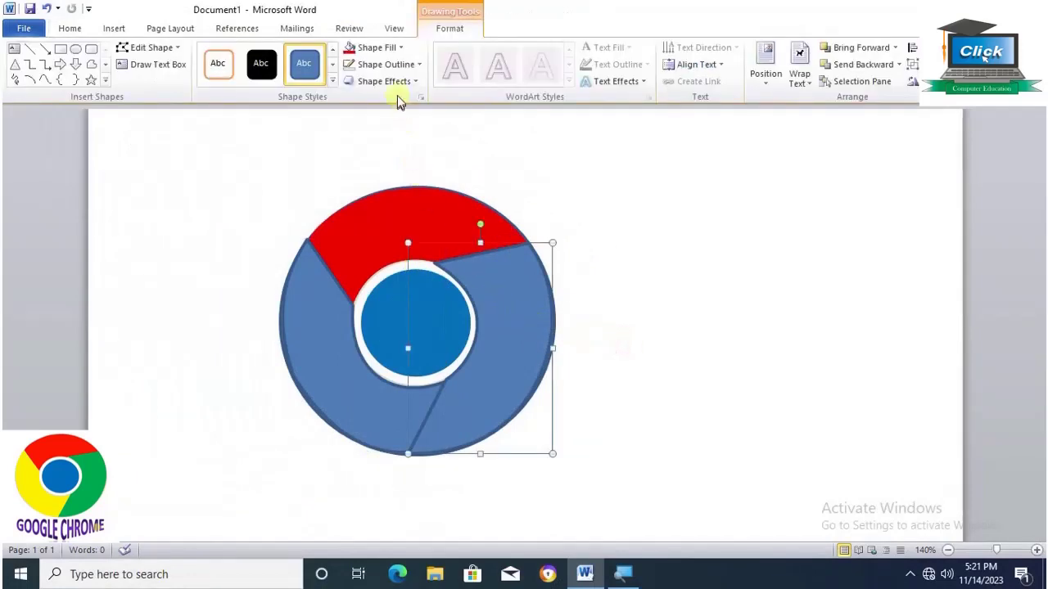
{"action": "left_click", "coordinate": [403, 47]}
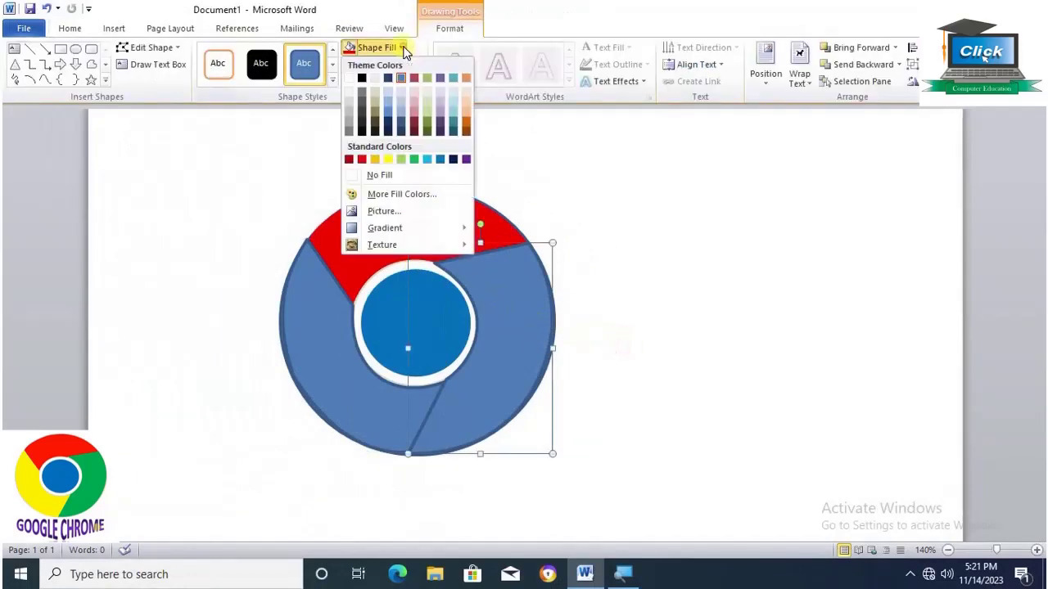
{"action": "left_click", "coordinate": [414, 159]}
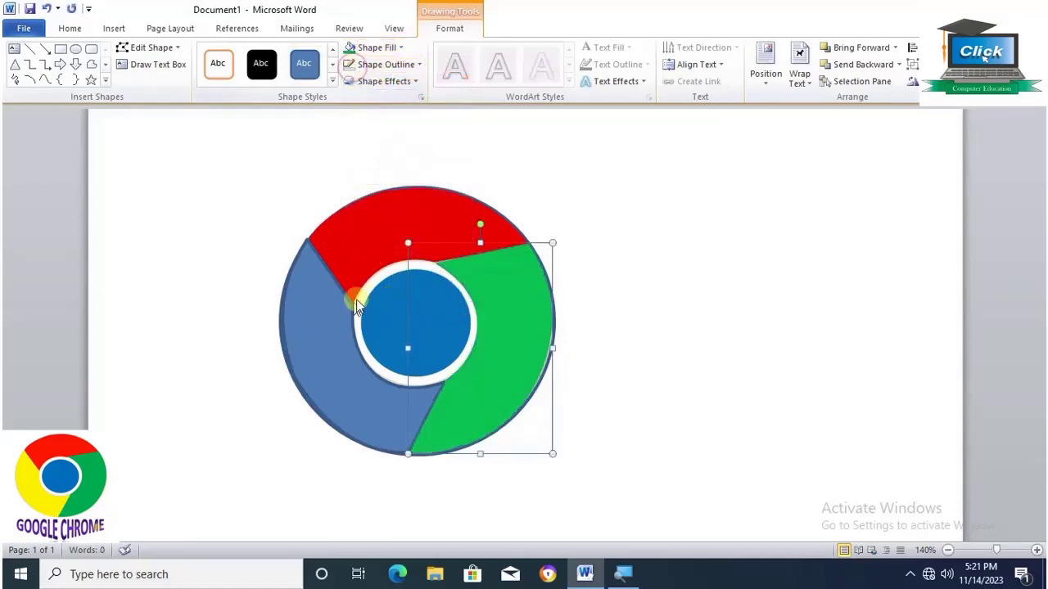
Fill the left ring segment yellow, leaving red at the top
{"action": "left_click", "coordinate": [329, 338]}
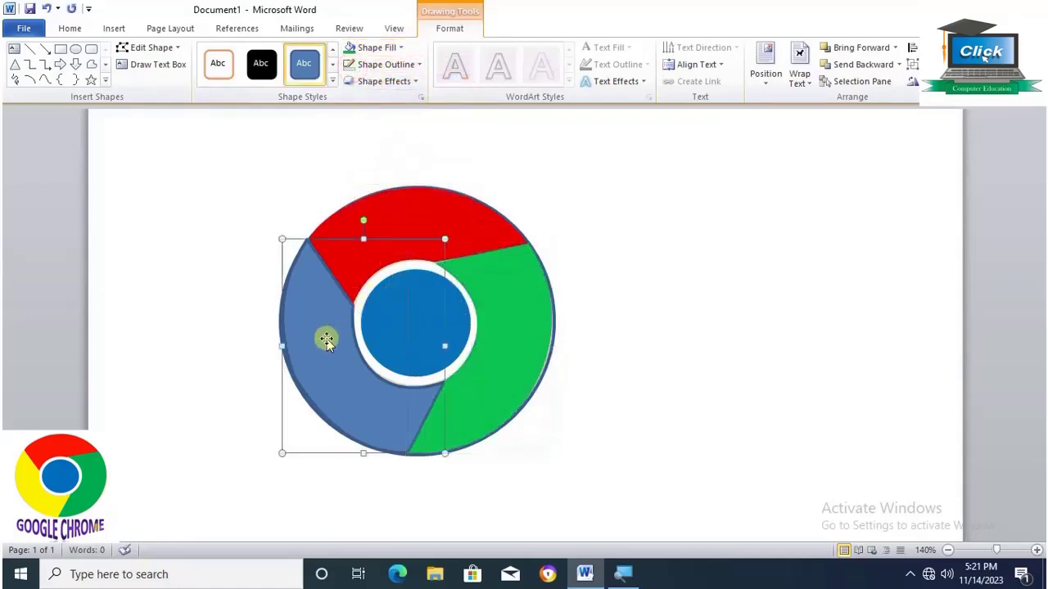
{"action": "left_click", "coordinate": [401, 47]}
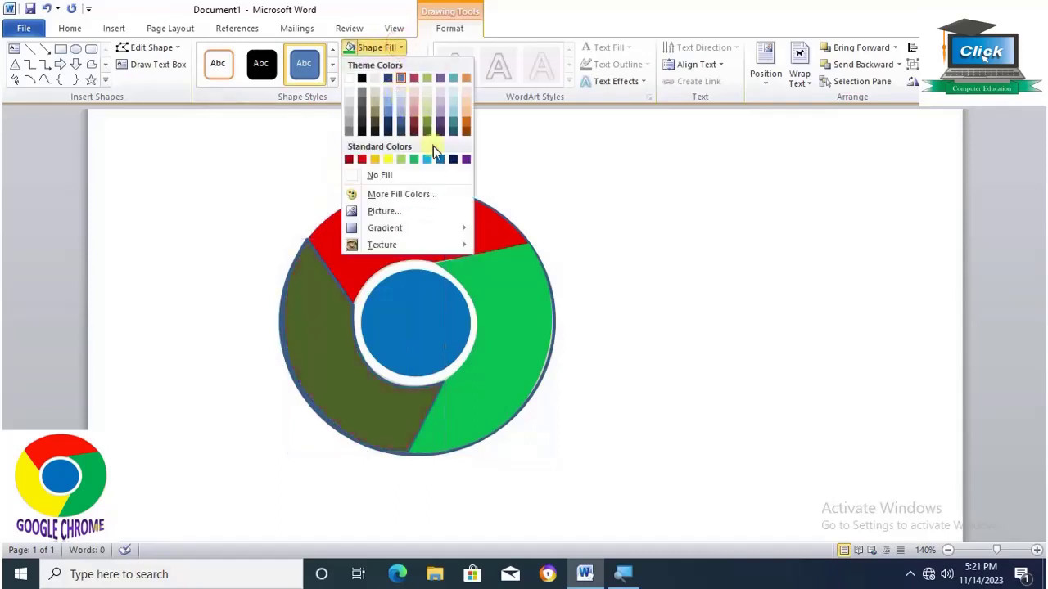
{"action": "left_click", "coordinate": [389, 160]}
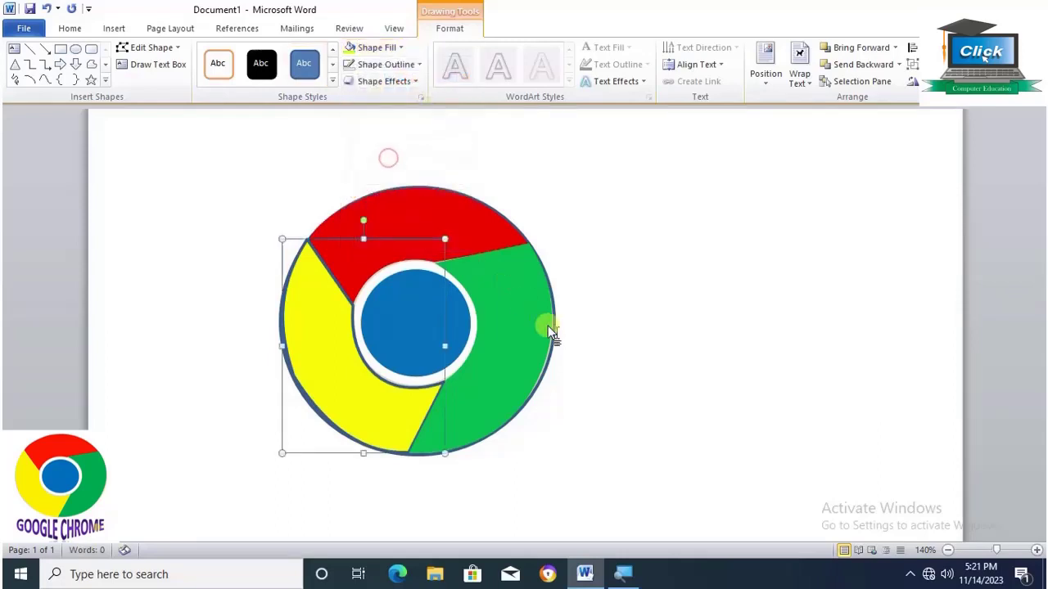
{"action": "left_click", "coordinate": [663, 374]}
{"action": "left_click", "coordinate": [334, 351]}
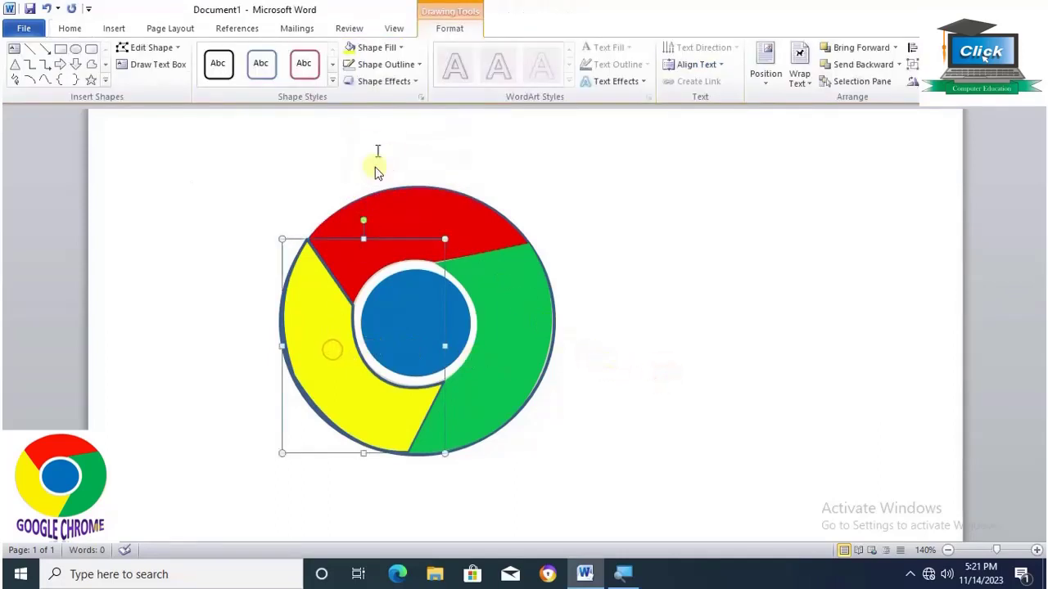
{"action": "left_click", "coordinate": [674, 331]}
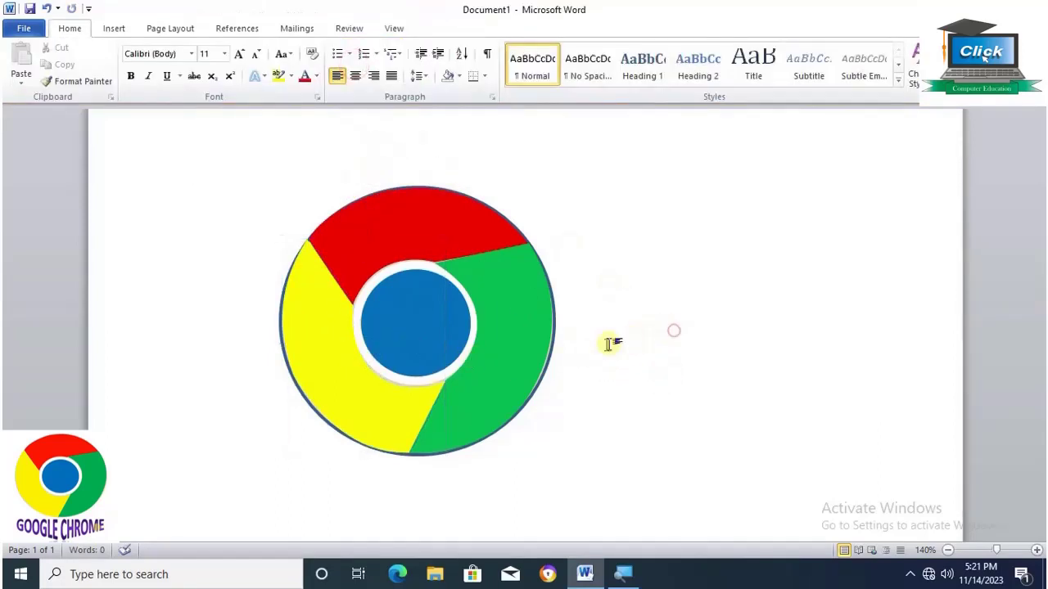
Remove the dark outline from the logo's outer circle so its edges are borderless
{"action": "left_click", "coordinate": [514, 359]}
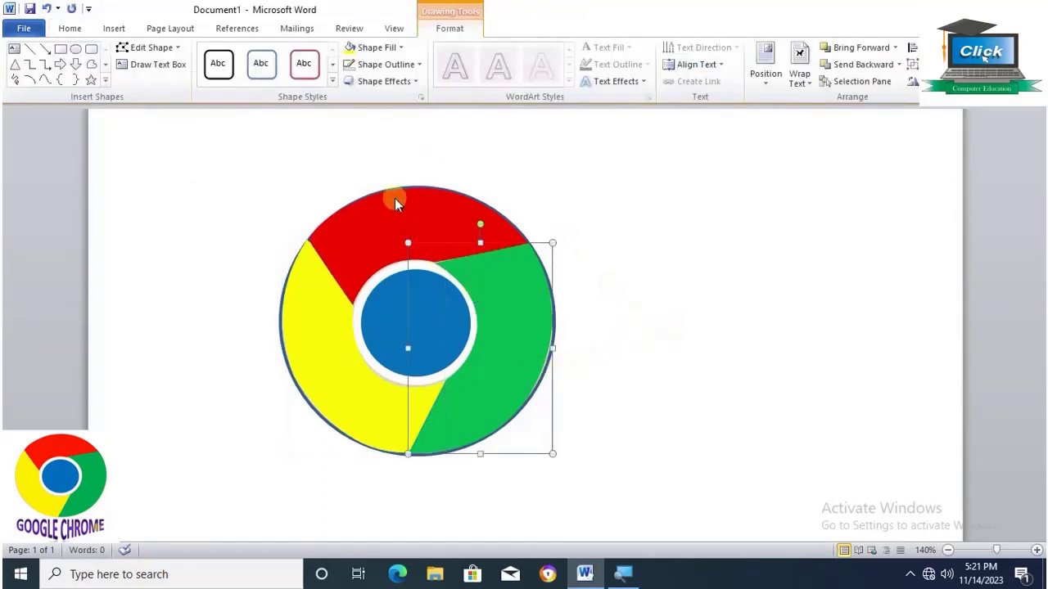
{"action": "left_click", "coordinate": [282, 342], "text": "shift"}
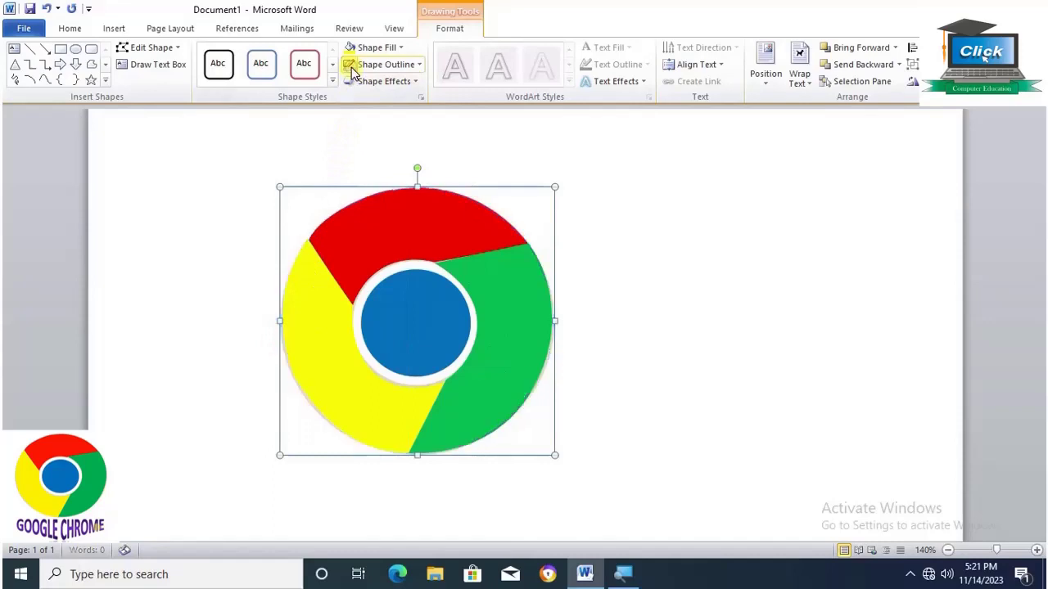
{"action": "left_click", "coordinate": [664, 327]}
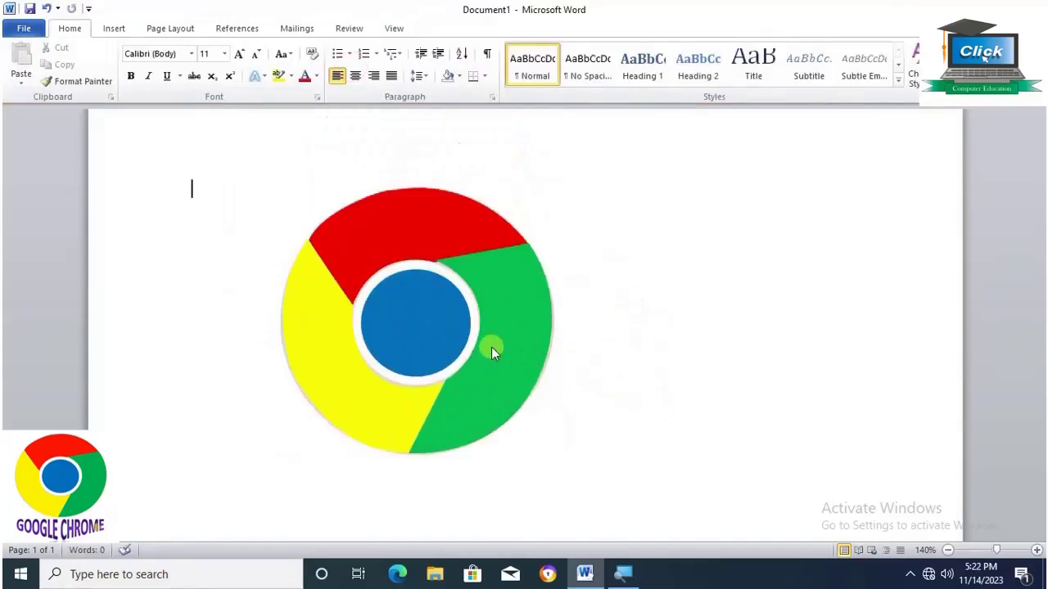
Add purple gradient WordArt reading 'GOOGLE CHROME' and drag it below the logo
{"action": "left_click", "coordinate": [113, 28]}
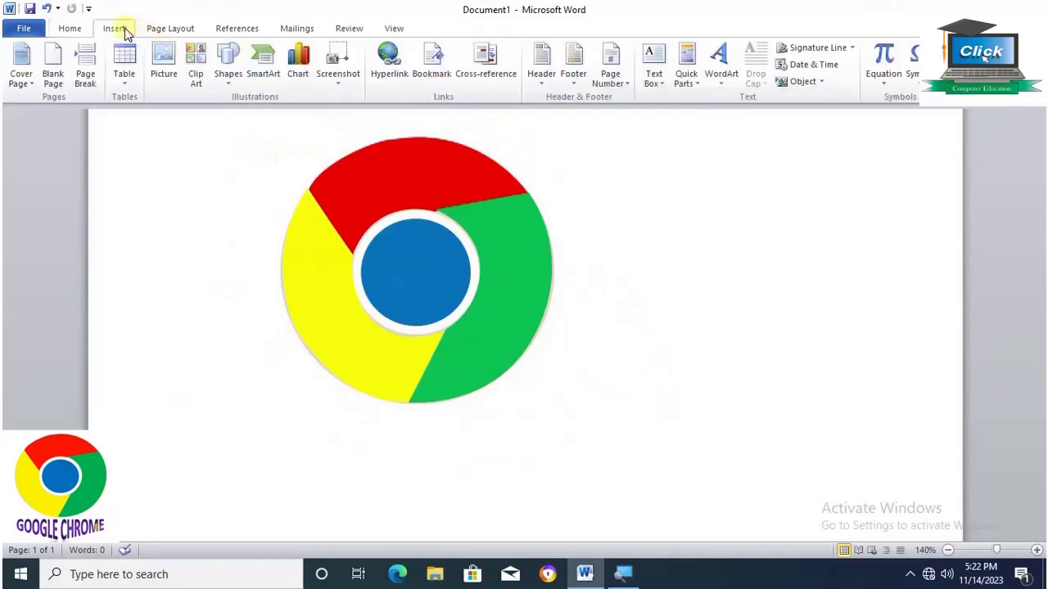
{"action": "left_click", "coordinate": [722, 82]}
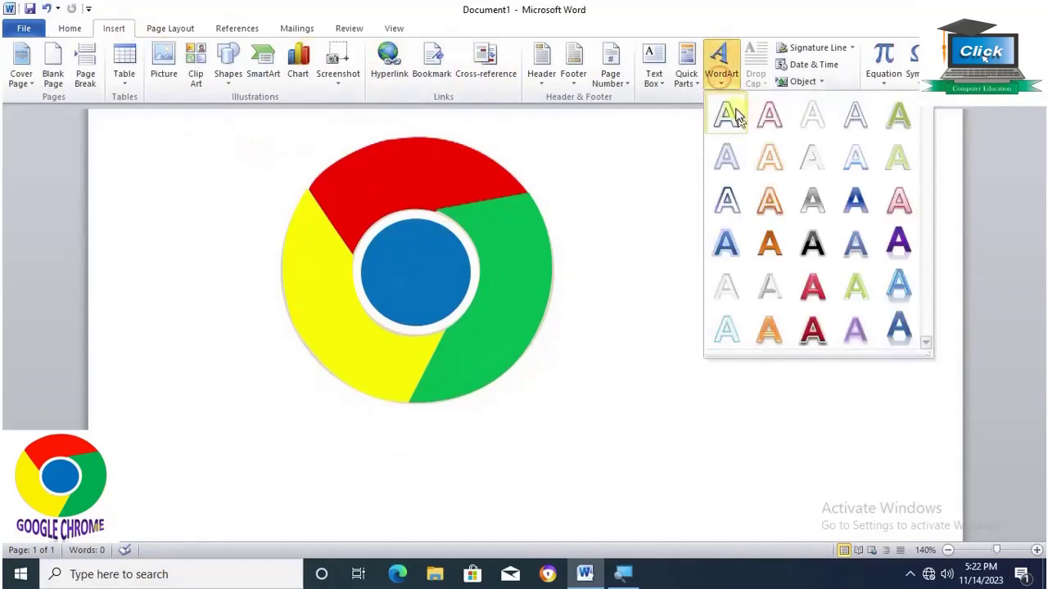
{"action": "left_click", "coordinate": [898, 246]}
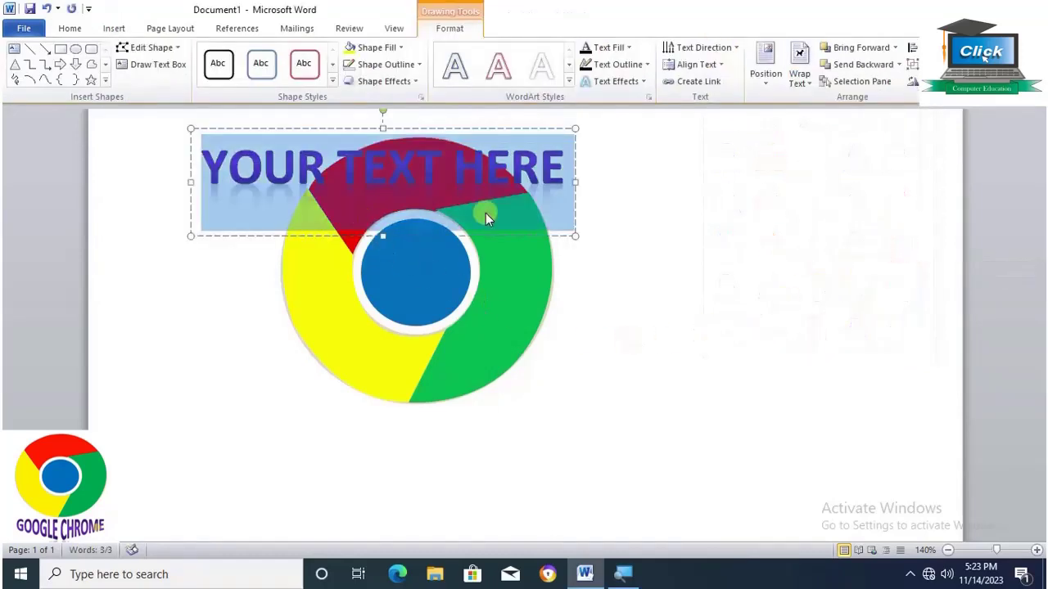
{"action": "type", "text": "G"}
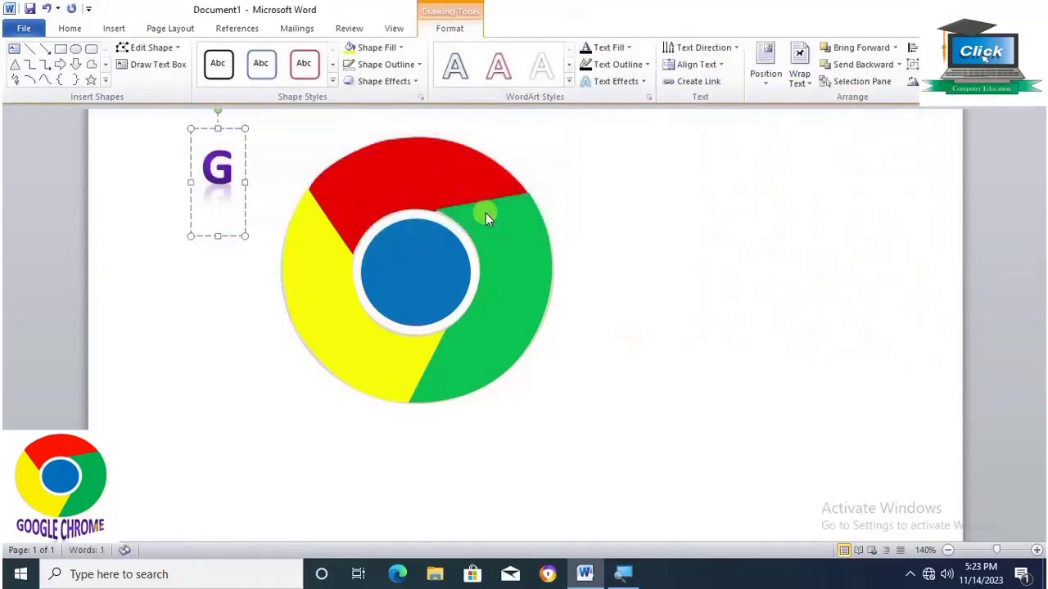
{"action": "type", "text": "OOGLE"}
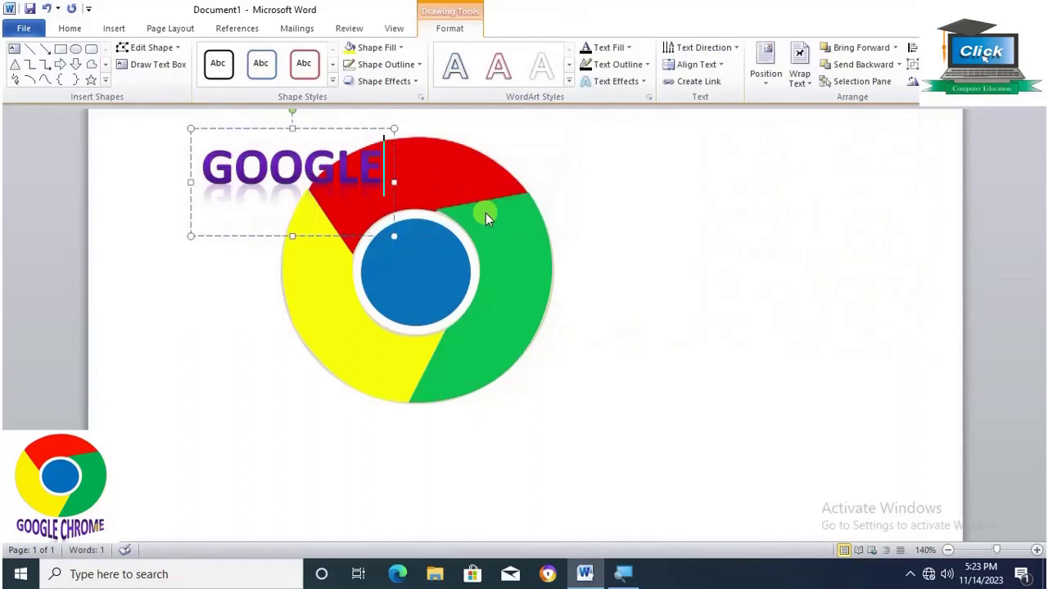
{"action": "type", "text": " C"}
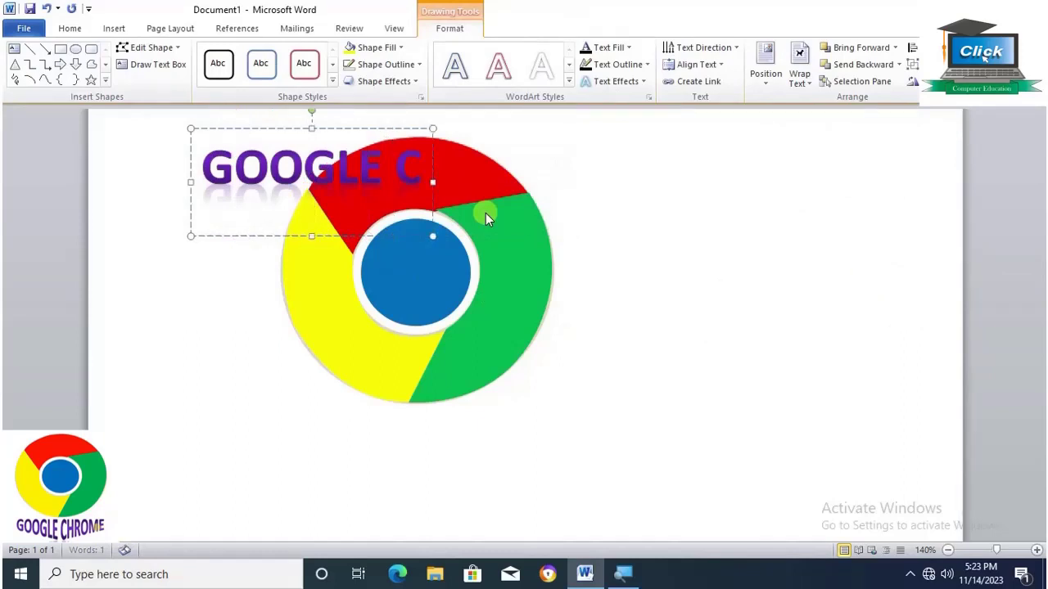
{"action": "type", "text": "HRO"}
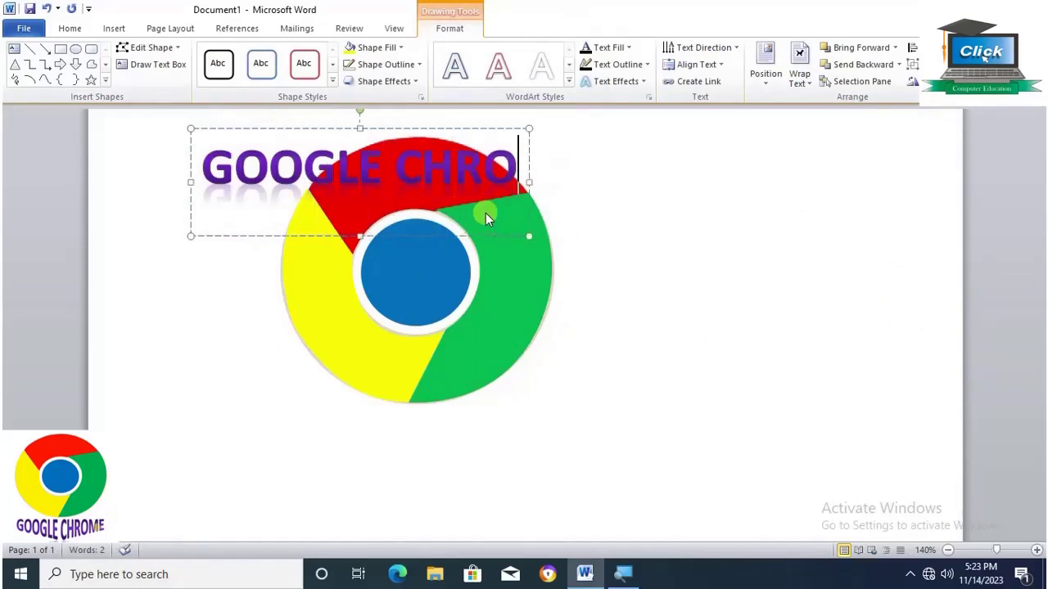
{"action": "type", "text": "ME"}
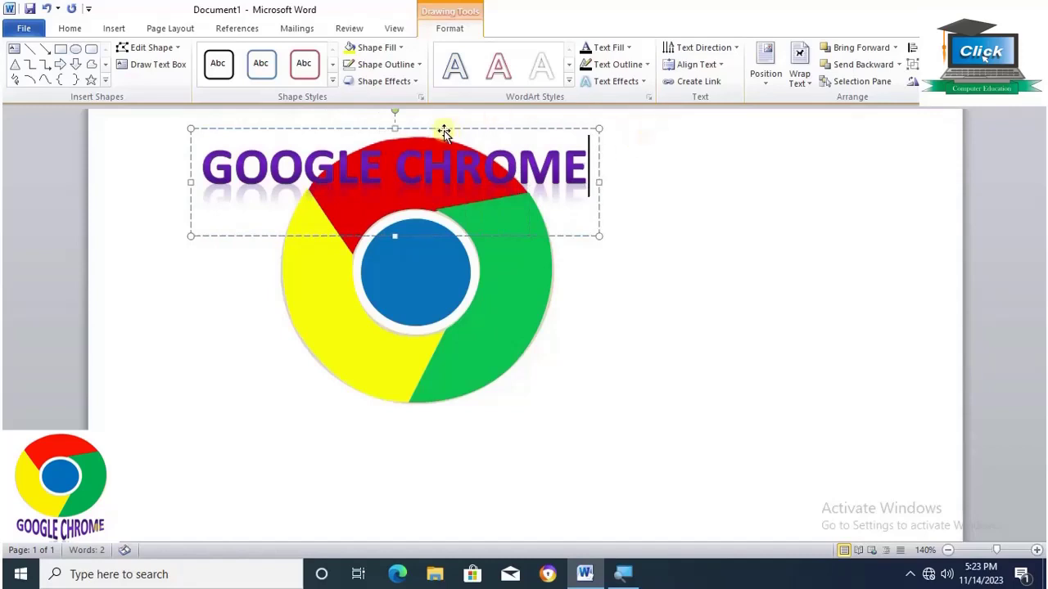
{"action": "left_click_drag", "start_coordinate": [442, 129], "coordinate": [474, 402]}
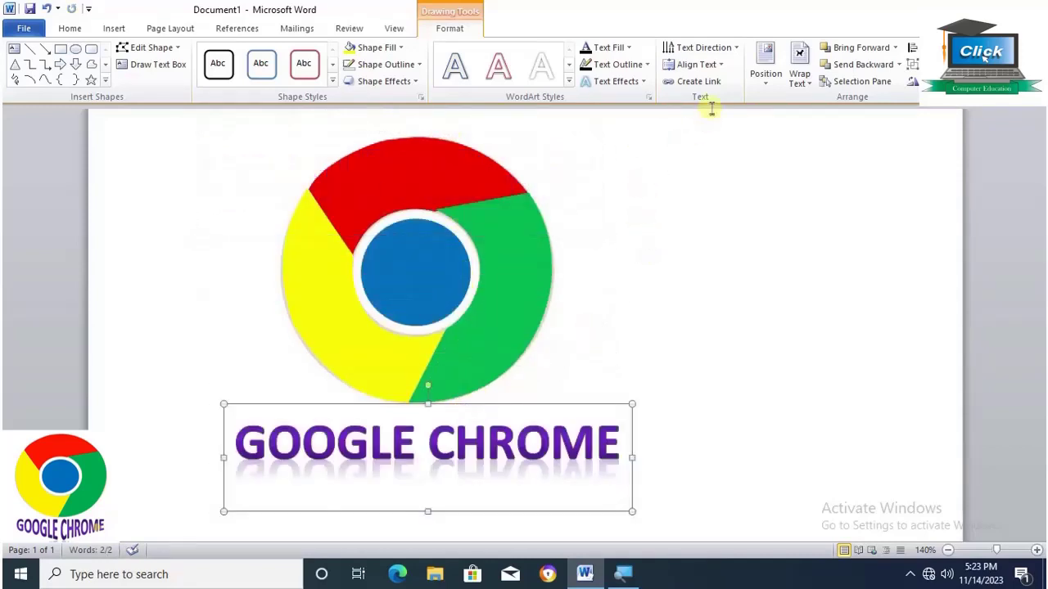
Warp the GOOGLE CHROME WordArt, shrink it to 24 pt, and centre it under the ring
{"action": "left_click", "coordinate": [646, 81]}
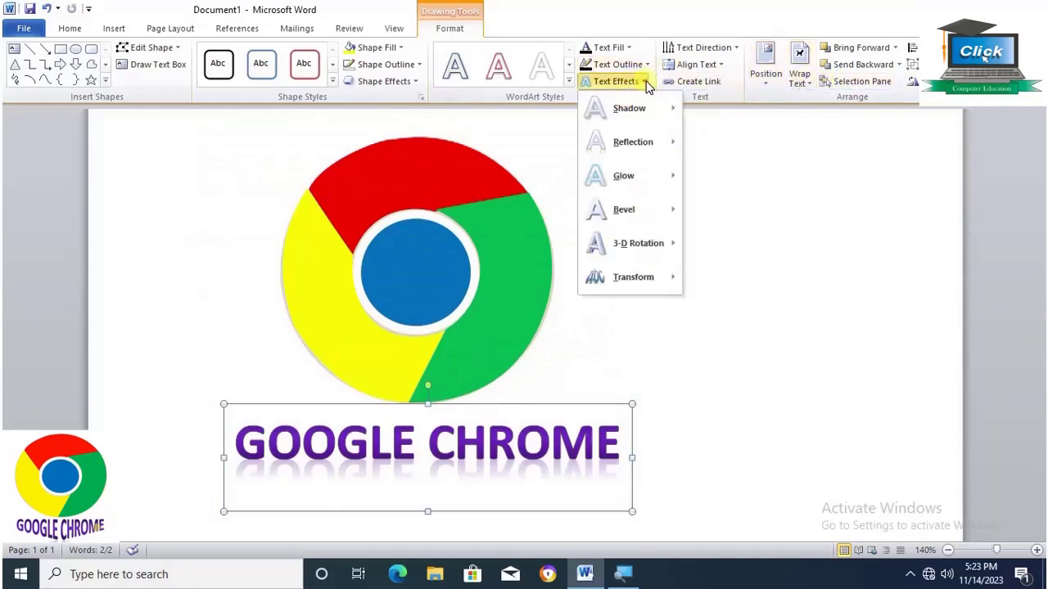
{"action": "mouse_move", "coordinate": [633, 277]}
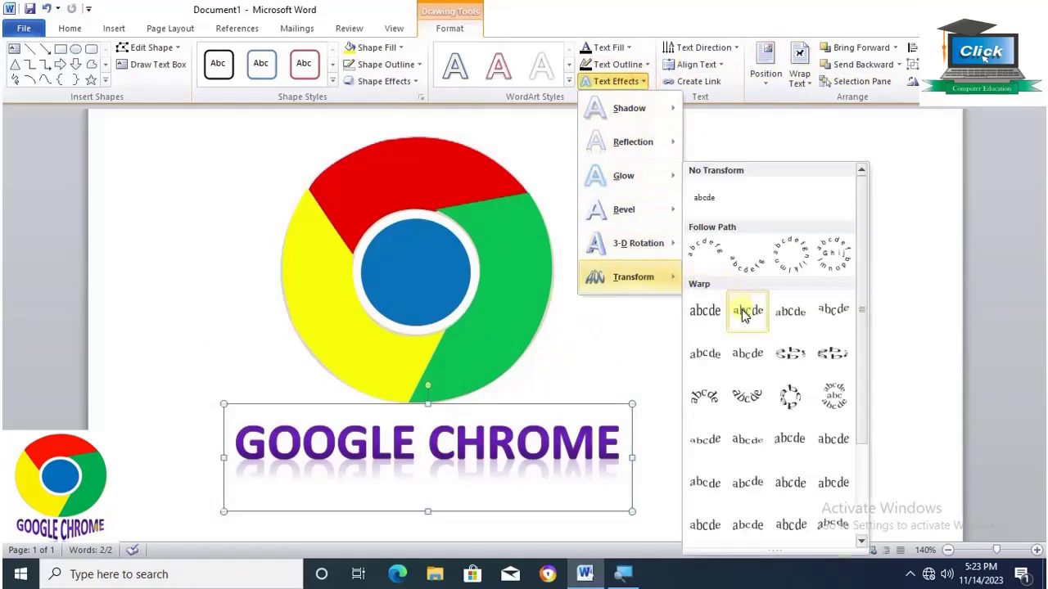
{"action": "left_click", "coordinate": [833, 315]}
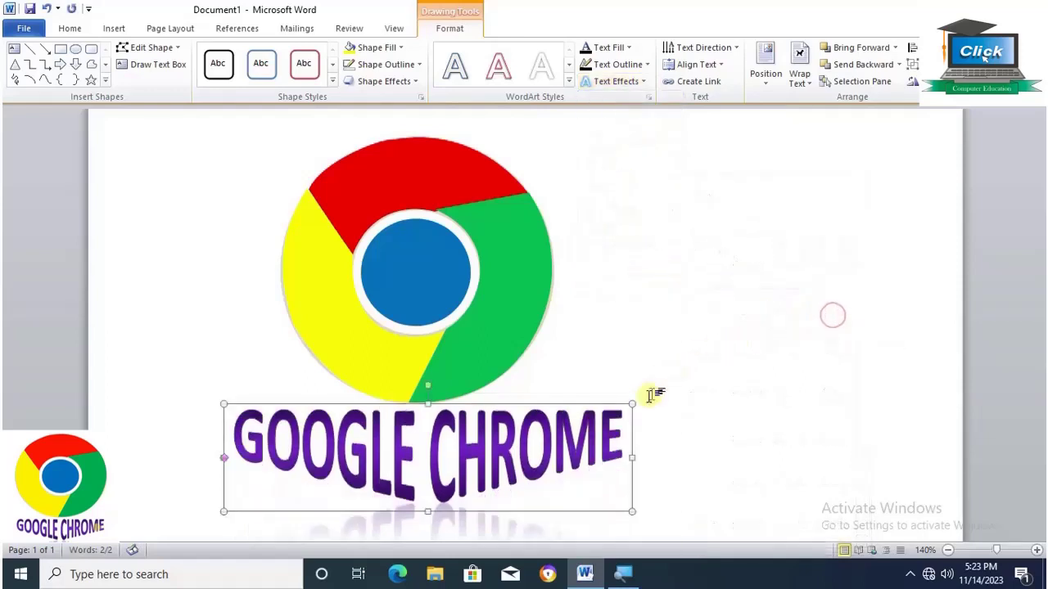
{"action": "left_click", "coordinate": [69, 28]}
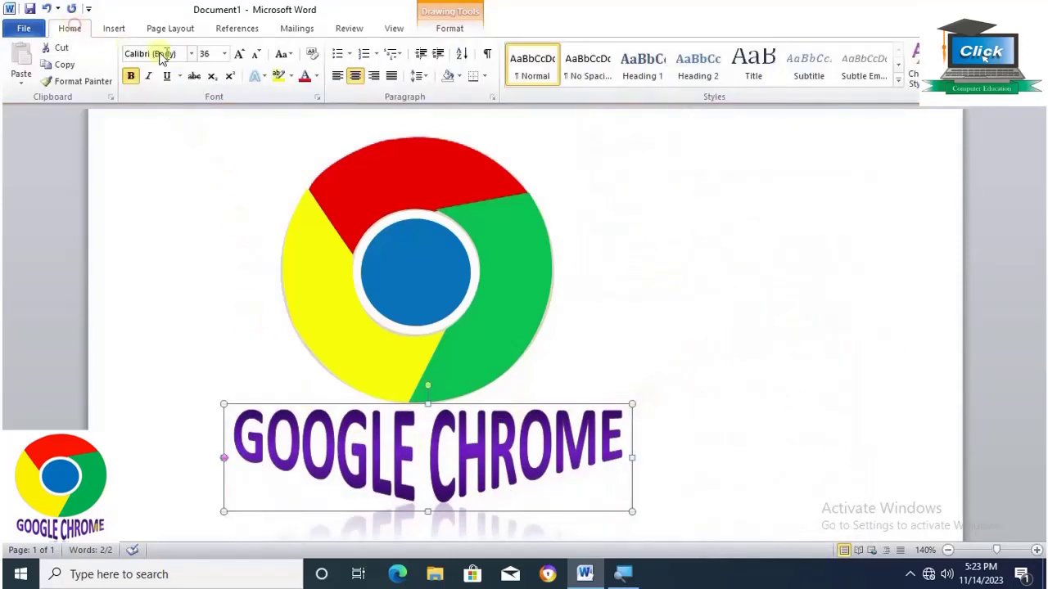
{"action": "left_click", "coordinate": [256, 54]}
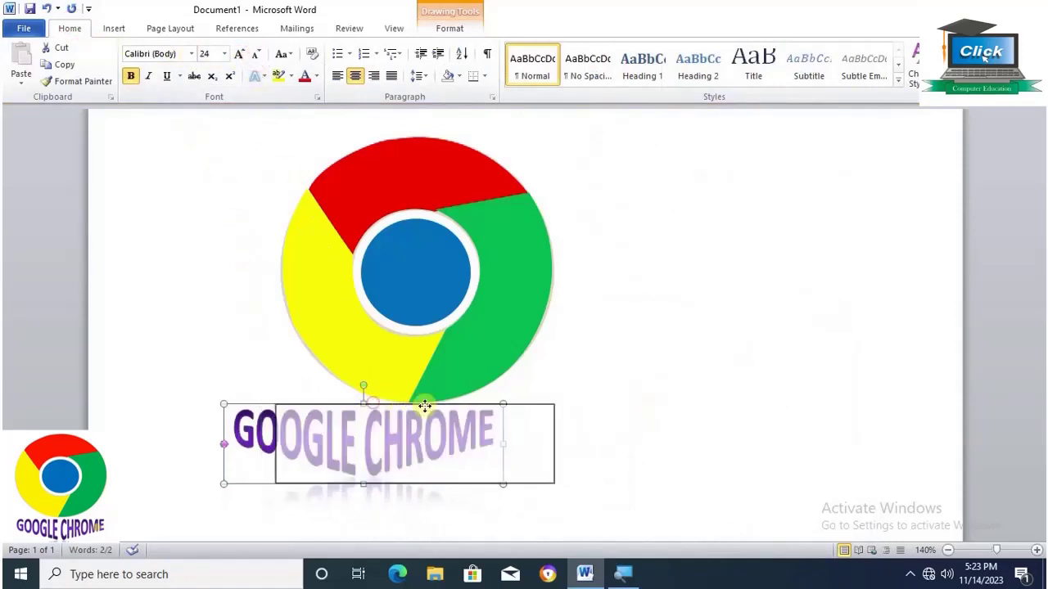
{"action": "left_click_drag", "start_coordinate": [373, 403], "coordinate": [424, 404]}
{"action": "left_click", "coordinate": [640, 401]}
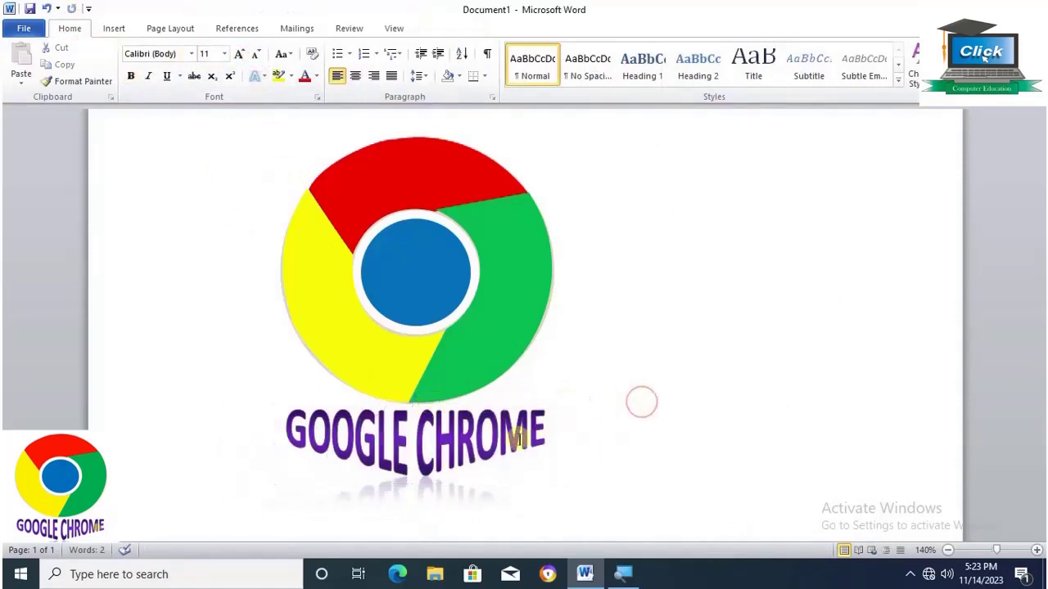